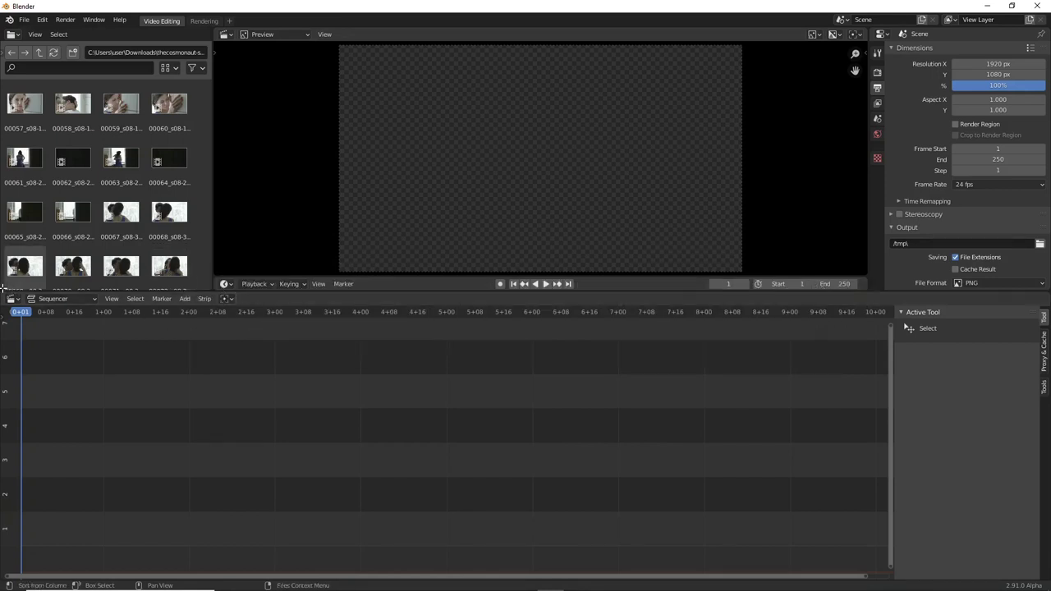
Step: Split the clip browser and make the lower area a slightly taller Outliner listing Scenes
{"action": "left_click_drag", "start_coordinate": [3, 287], "coordinate": [5, 263]}
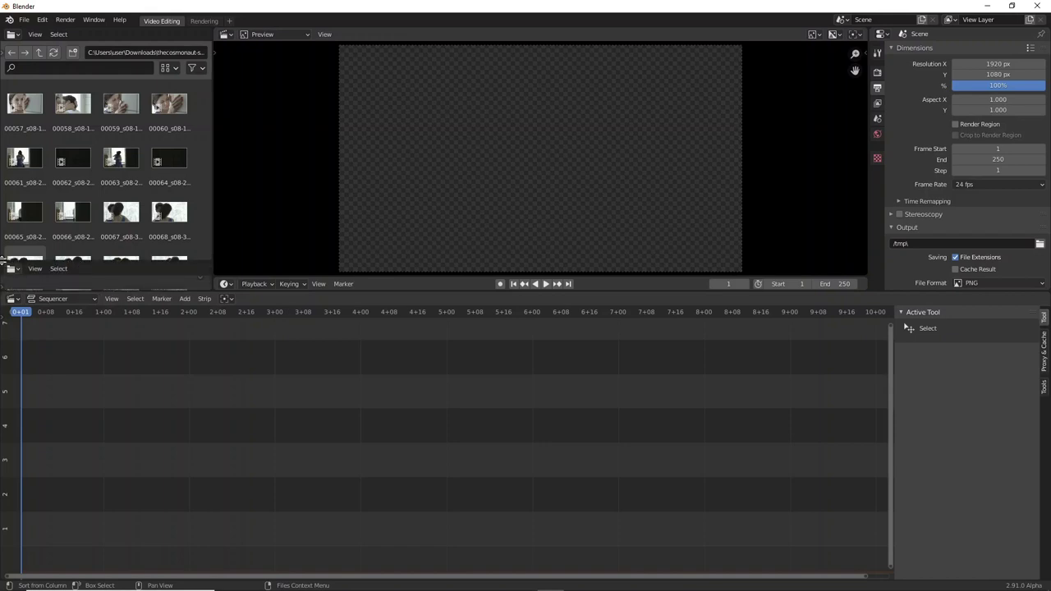
{"action": "left_click", "coordinate": [12, 269]}
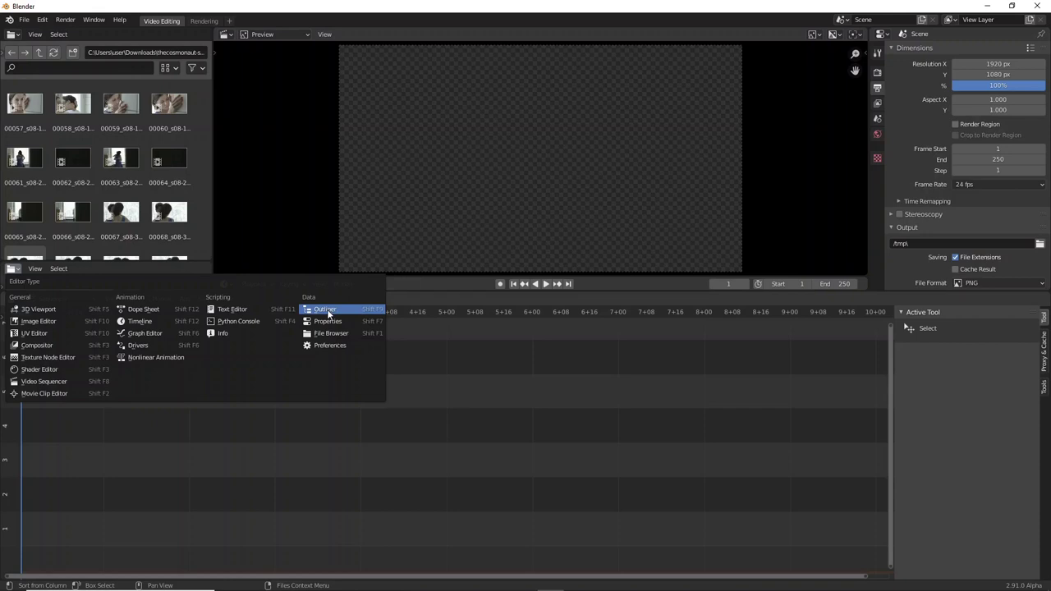
{"action": "left_click", "coordinate": [327, 313]}
{"action": "left_click", "coordinate": [33, 269]}
{"action": "left_click", "coordinate": [49, 271]}
{"action": "left_click_drag", "start_coordinate": [134, 263], "coordinate": [131, 239]}
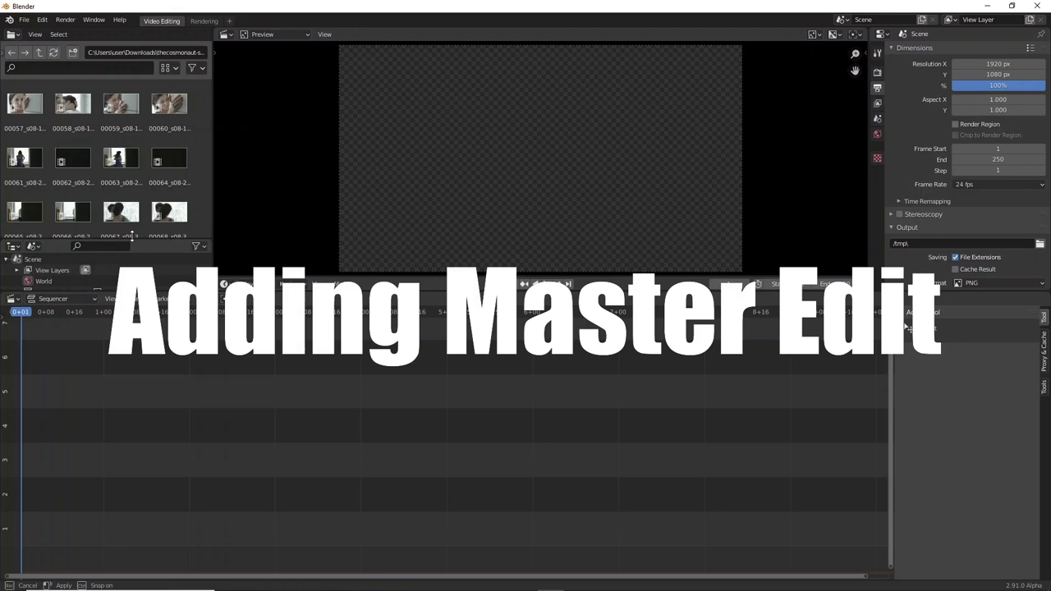
Step: Rename the scene 'Scene' to 'a Master Edit' in the Outliner and collapse its tree
{"action": "double_click", "coordinate": [33, 258]}
{"action": "type", "text": "a Master Edit"}
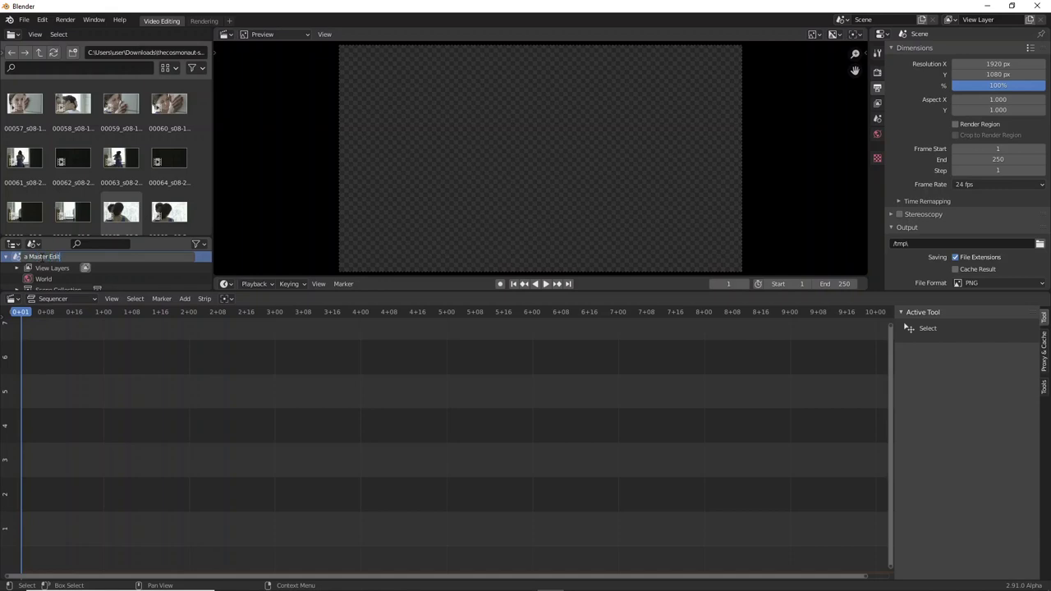
{"action": "key", "text": "Return"}
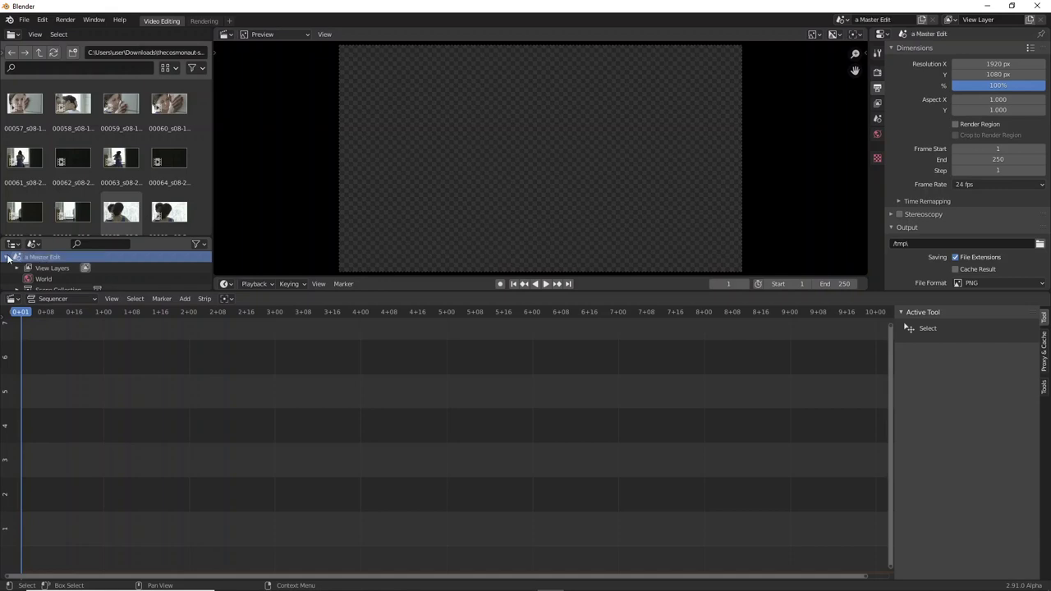
{"action": "left_click", "coordinate": [8, 257]}
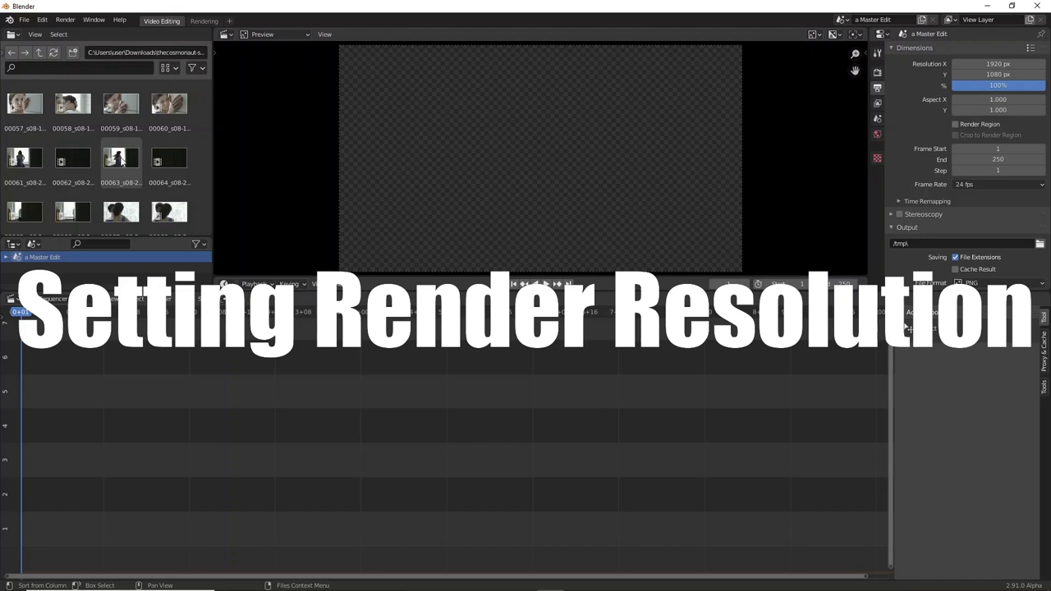
Step: Add clip 00068 as video and sound strips, match render size to 640 × 360, and fit the preview
{"action": "mouse_move", "coordinate": [169, 212]}
{"action": "left_mouse_down"}
{"action": "mouse_move", "coordinate": [110, 446]}
{"action": "mouse_move", "coordinate": [131, 449]}
{"action": "left_mouse_up"}
{"action": "left_click", "coordinate": [171, 501]}
{"action": "left_click", "coordinate": [185, 300]}
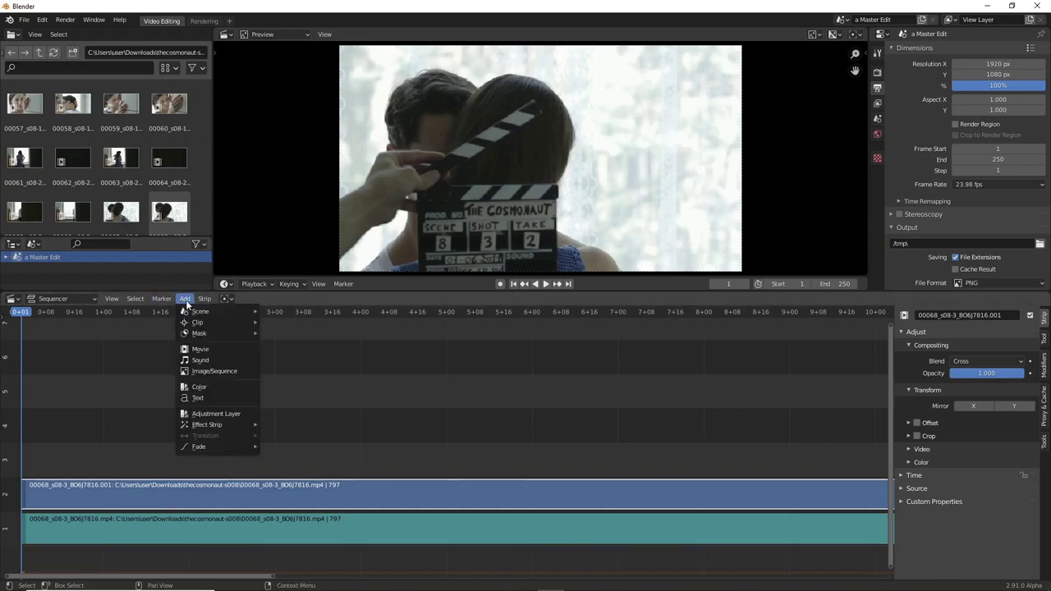
{"action": "mouse_move", "coordinate": [204, 299]}
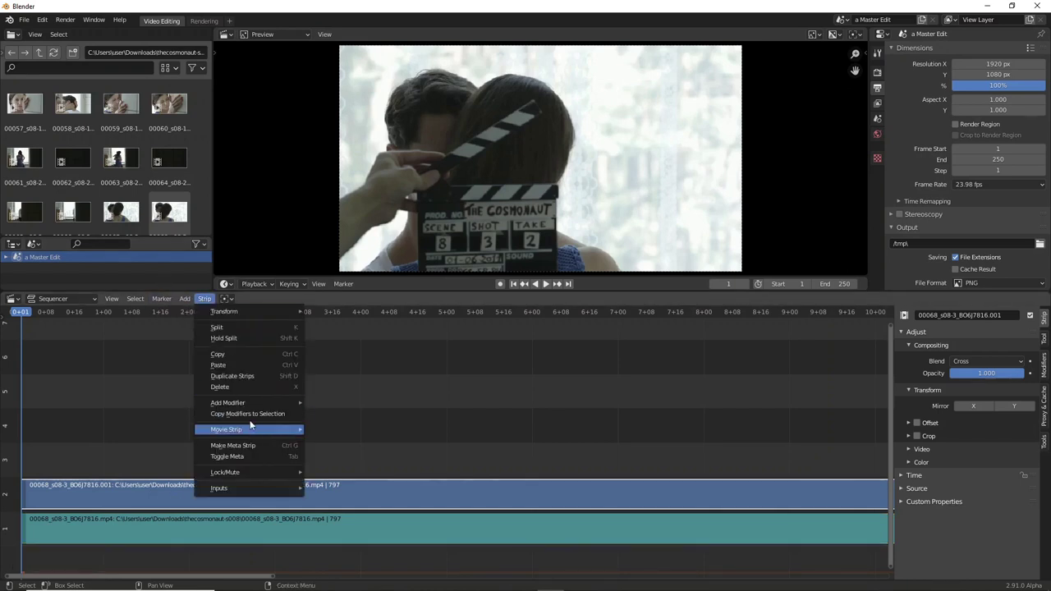
{"action": "mouse_move", "coordinate": [302, 430]}
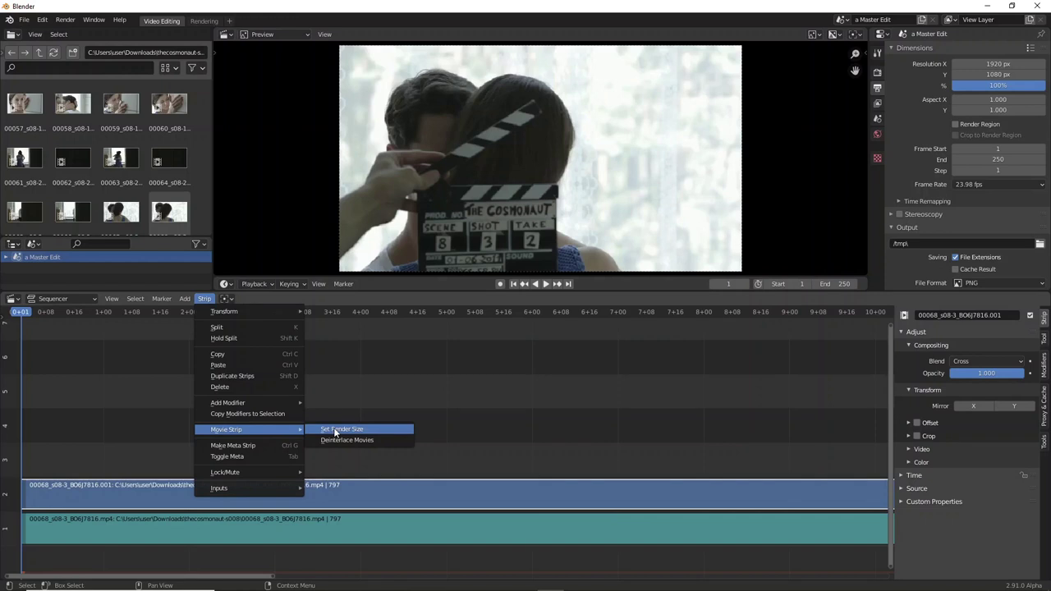
{"action": "left_click", "coordinate": [335, 431]}
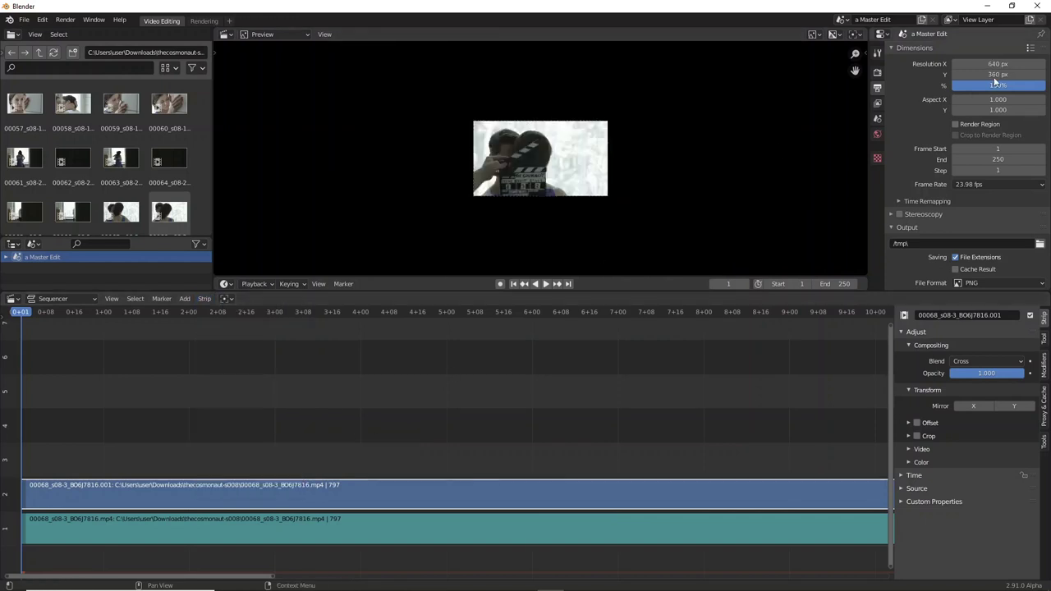
{"action": "left_click", "coordinate": [327, 35]}
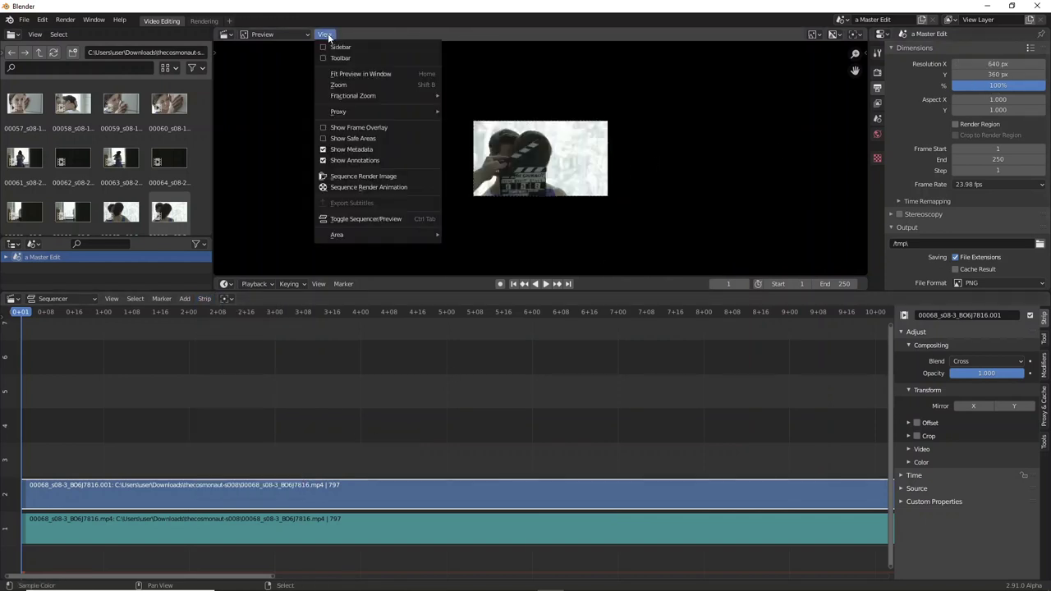
{"action": "left_click", "coordinate": [358, 75]}
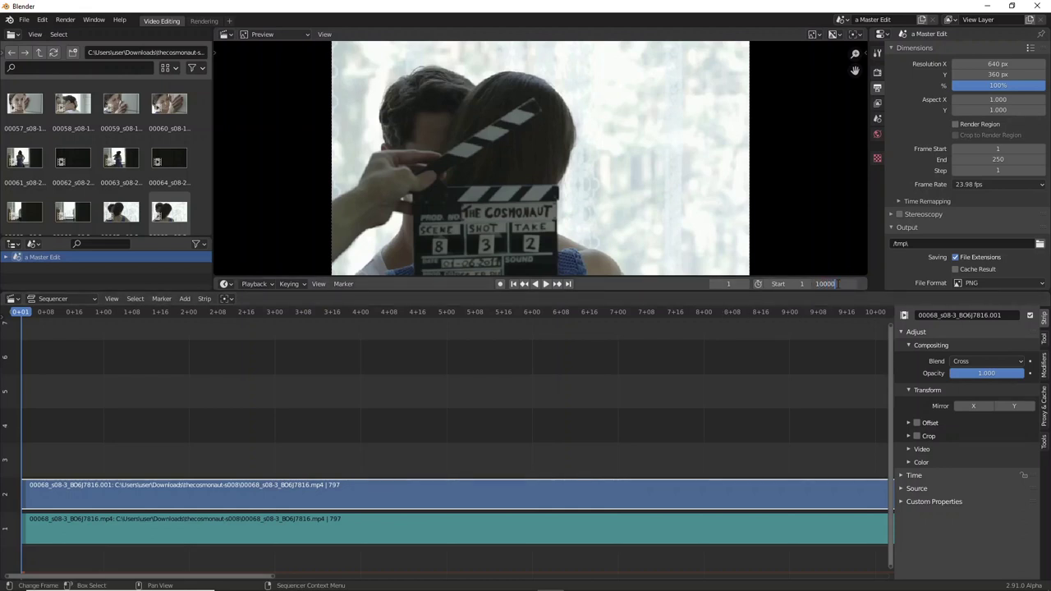
Step: Set the scene end frame to 100000, then delete clip 00068's video and sound strips
{"action": "key", "text": "Return"}
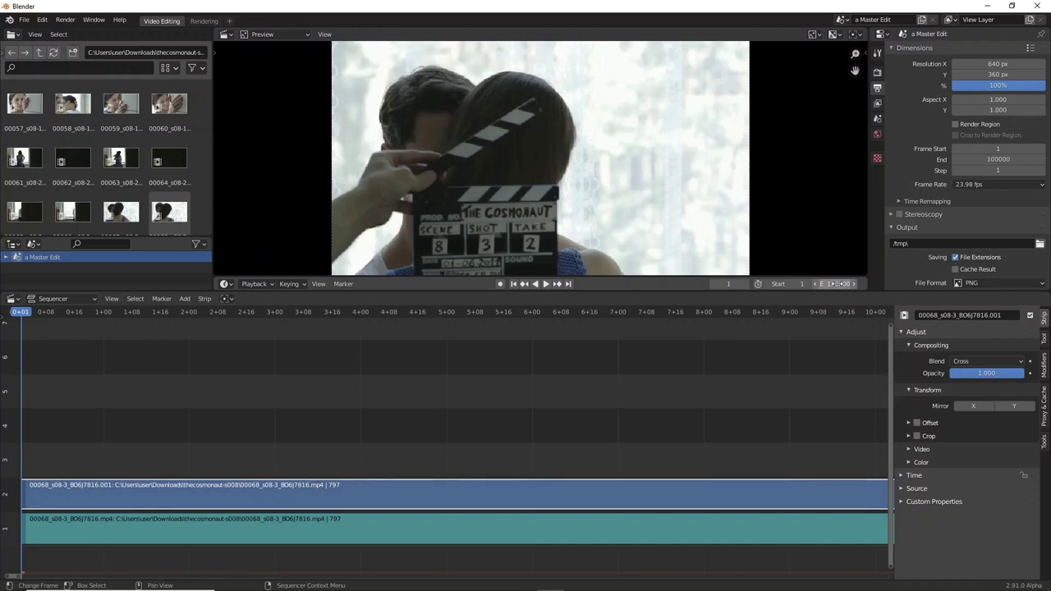
{"action": "mouse_move", "coordinate": [28, 579]}
{"action": "left_mouse_down"}
{"action": "mouse_move", "coordinate": [603, 559]}
{"action": "mouse_move", "coordinate": [730, 536]}
{"action": "left_mouse_up"}
{"action": "left_click_drag", "start_coordinate": [602, 567], "coordinate": [47, 581]}
{"action": "left_click_drag", "start_coordinate": [79, 449], "coordinate": [125, 548]}
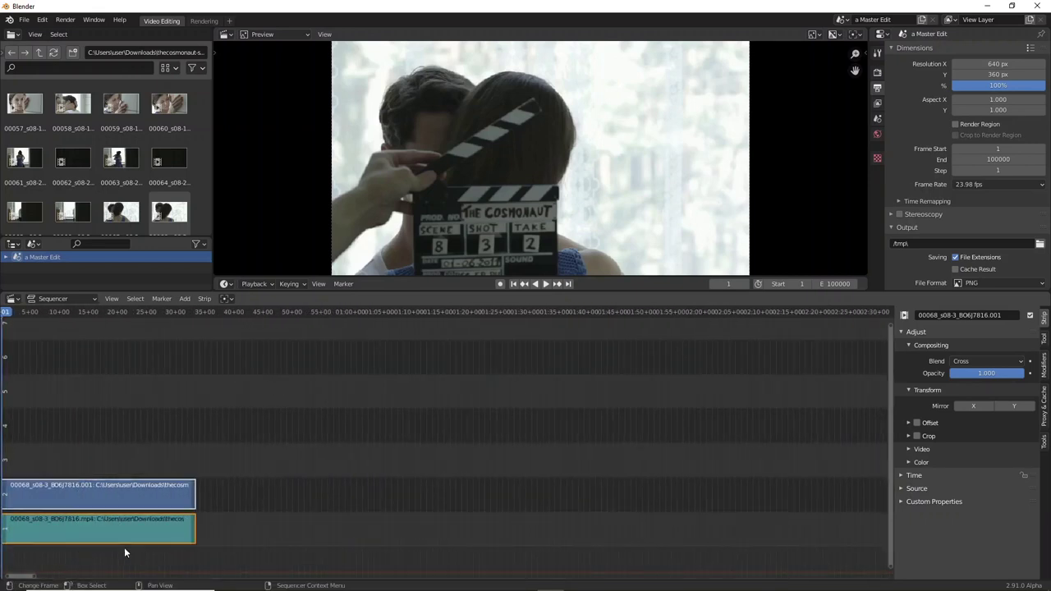
{"action": "key", "text": "Delete"}
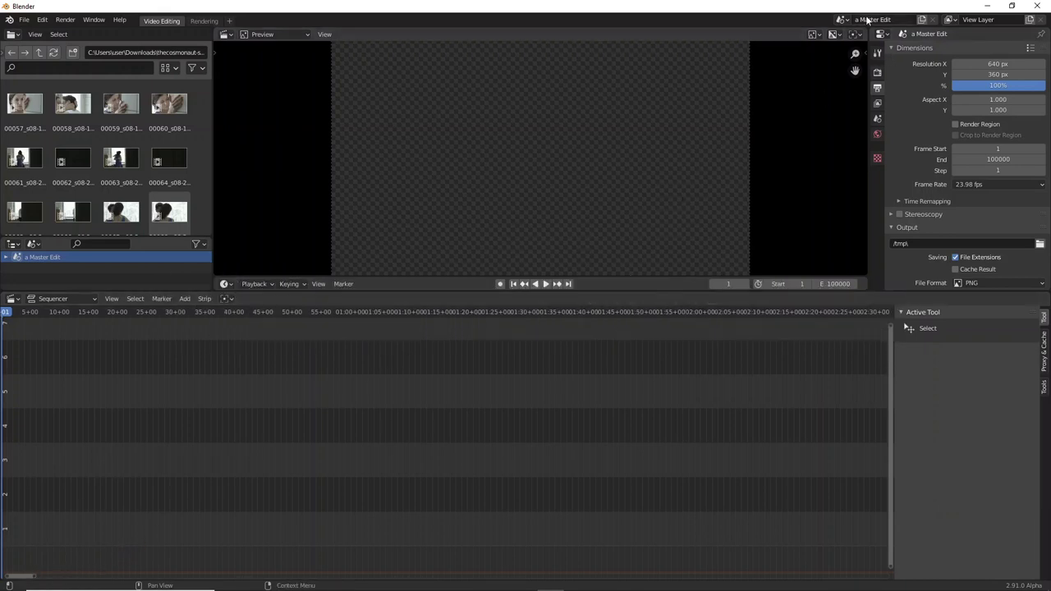
Step: Create six full copies of the a Master Edit scene with the New Scene options
{"action": "left_click", "coordinate": [921, 21]}
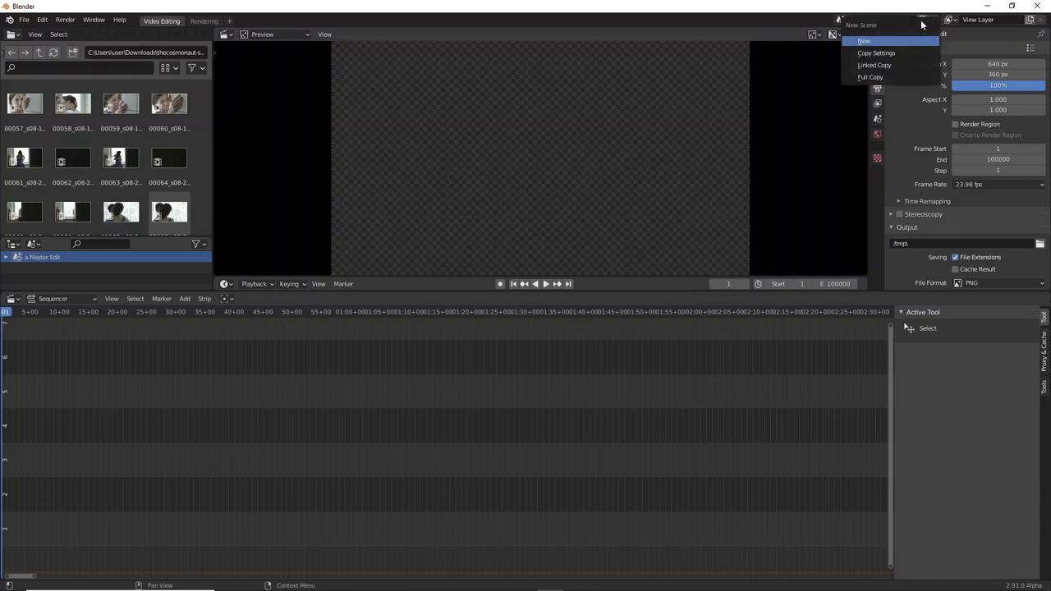
{"action": "left_click", "coordinate": [890, 78]}
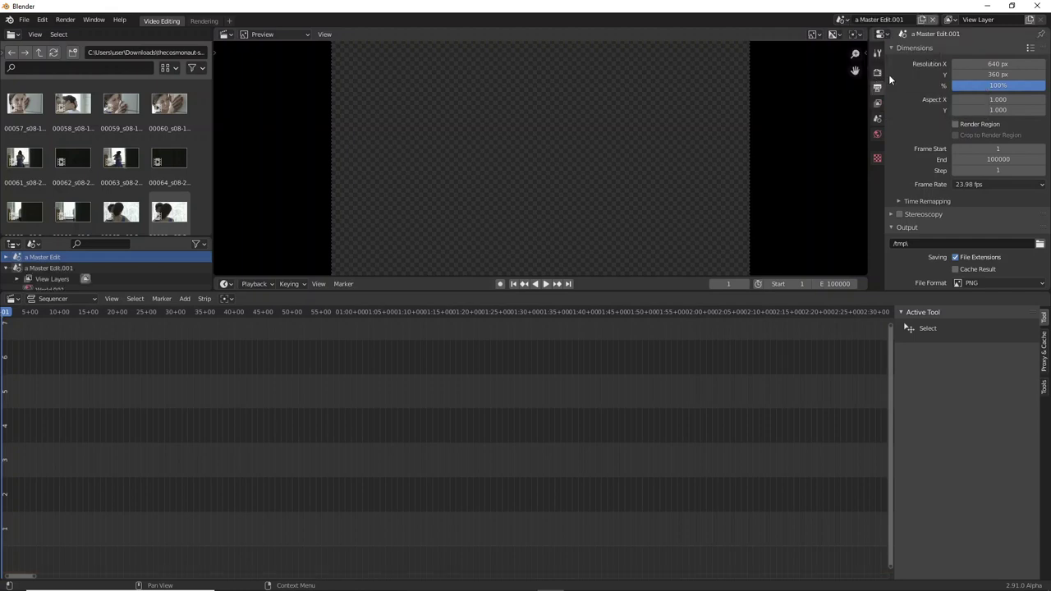
{"action": "left_click", "coordinate": [922, 25]}
{"action": "left_click", "coordinate": [896, 77]}
{"action": "left_click", "coordinate": [922, 24]}
{"action": "left_click", "coordinate": [895, 77]}
{"action": "left_click", "coordinate": [922, 25]}
{"action": "left_click", "coordinate": [895, 77]}
{"action": "left_click", "coordinate": [922, 25]}
{"action": "left_click", "coordinate": [895, 77]}
{"action": "left_click", "coordinate": [922, 25]}
{"action": "left_click", "coordinate": [896, 78]}
Step: Collapse the copied scenes in an enlarged Outliner and make a Master Edit.001 active
{"action": "left_click", "coordinate": [7, 268]}
{"action": "left_click", "coordinate": [8, 279]}
{"action": "mouse_move", "coordinate": [98, 239]}
{"action": "left_mouse_down"}
{"action": "mouse_move", "coordinate": [98, 185]}
{"action": "mouse_move", "coordinate": [131, 215]}
{"action": "left_mouse_up"}
{"action": "left_click", "coordinate": [6, 235]}
{"action": "left_click", "coordinate": [6, 246]}
{"action": "left_click", "coordinate": [6, 258]}
{"action": "left_click", "coordinate": [63, 244]}
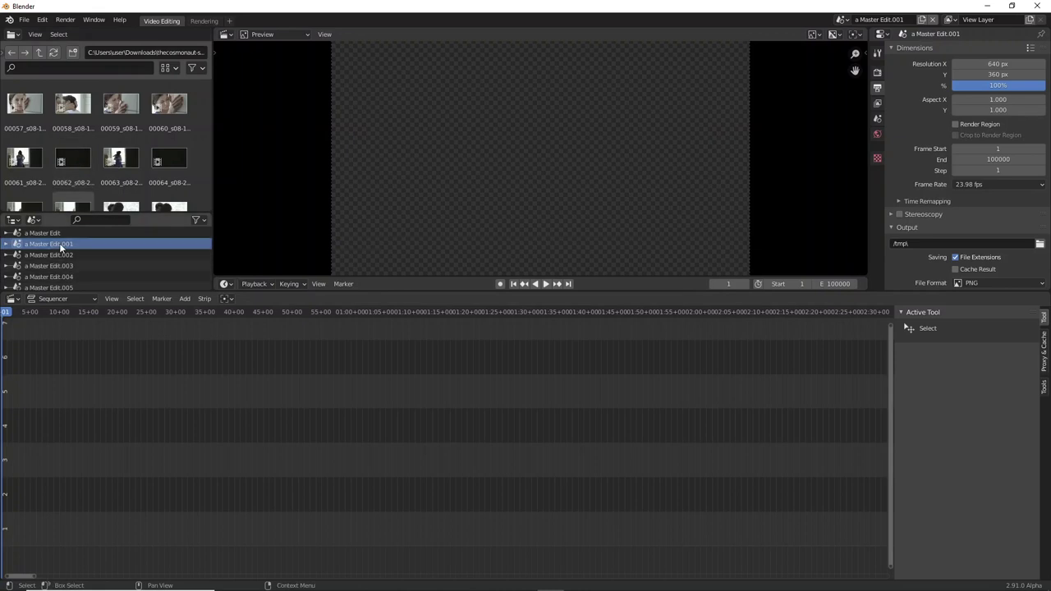
Step: Rename the first three scene copies to Hand CU, Window HT and Window CU
{"action": "double_click", "coordinate": [66, 244]}
{"action": "double_click", "coordinate": [63, 244]}
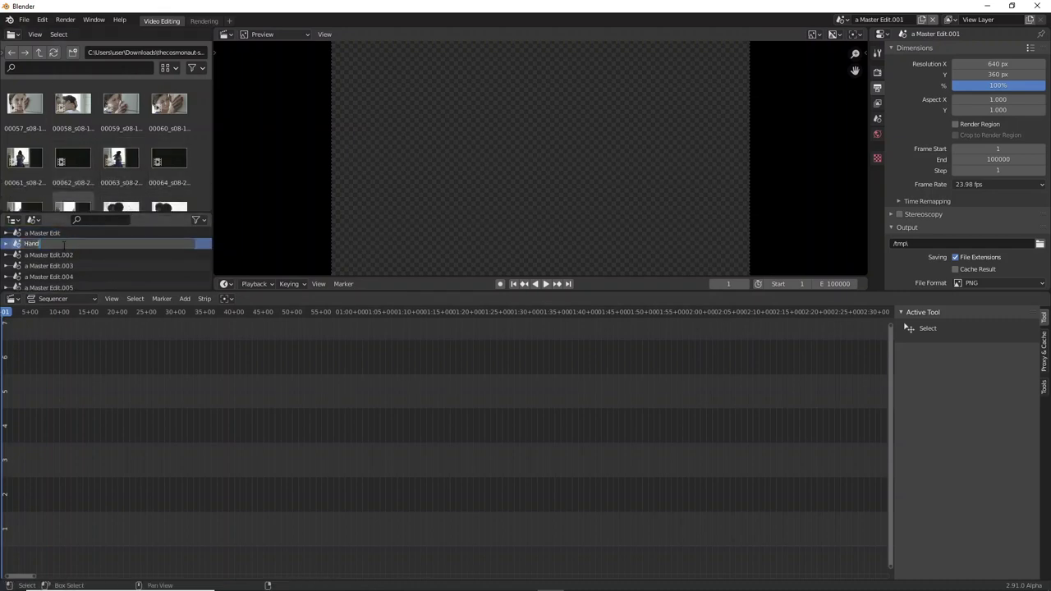
{"action": "scroll", "coordinate": [59, 170], "scroll_direction": "down", "scroll_amount": 1}
{"action": "double_click", "coordinate": [49, 244]}
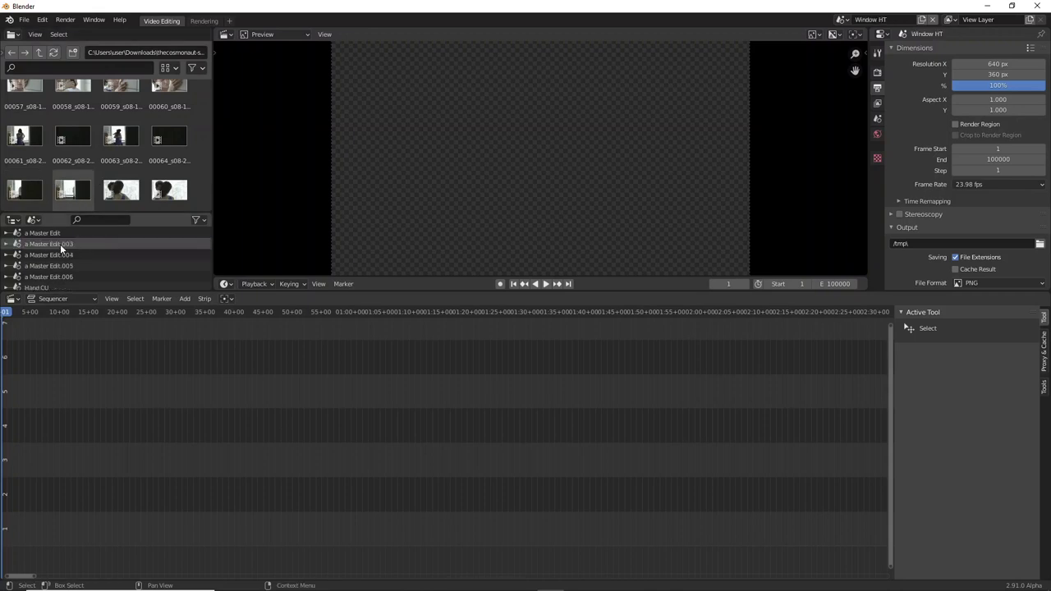
{"action": "double_click", "coordinate": [60, 243]}
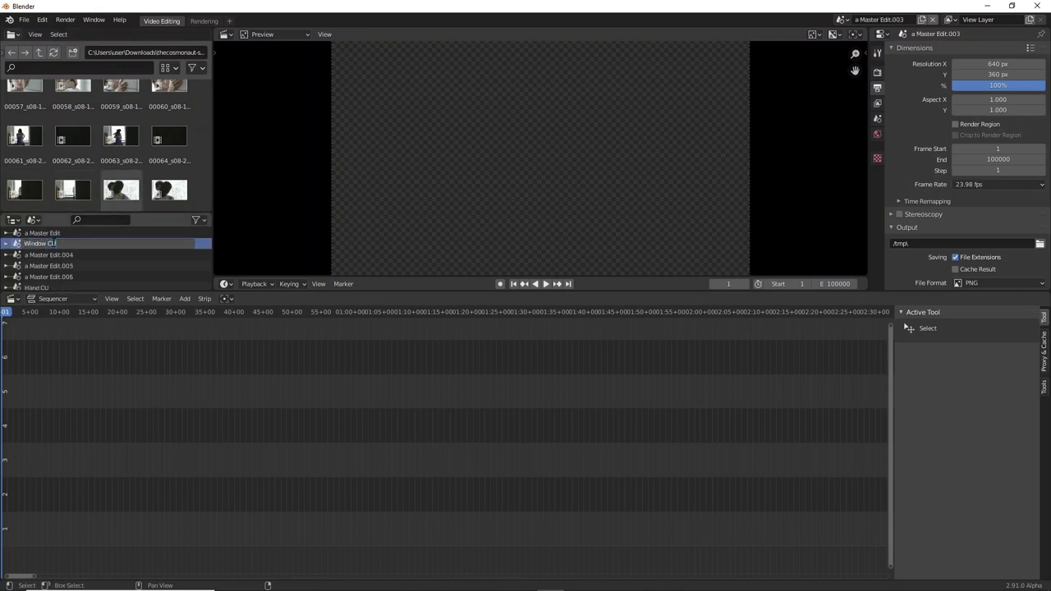
{"action": "key", "text": "Return"}
Step: Drop clip 00078 into Window CU, scrub to frame 671, then undo the addition
{"action": "scroll", "coordinate": [82, 164], "scroll_direction": "down", "scroll_amount": 4}
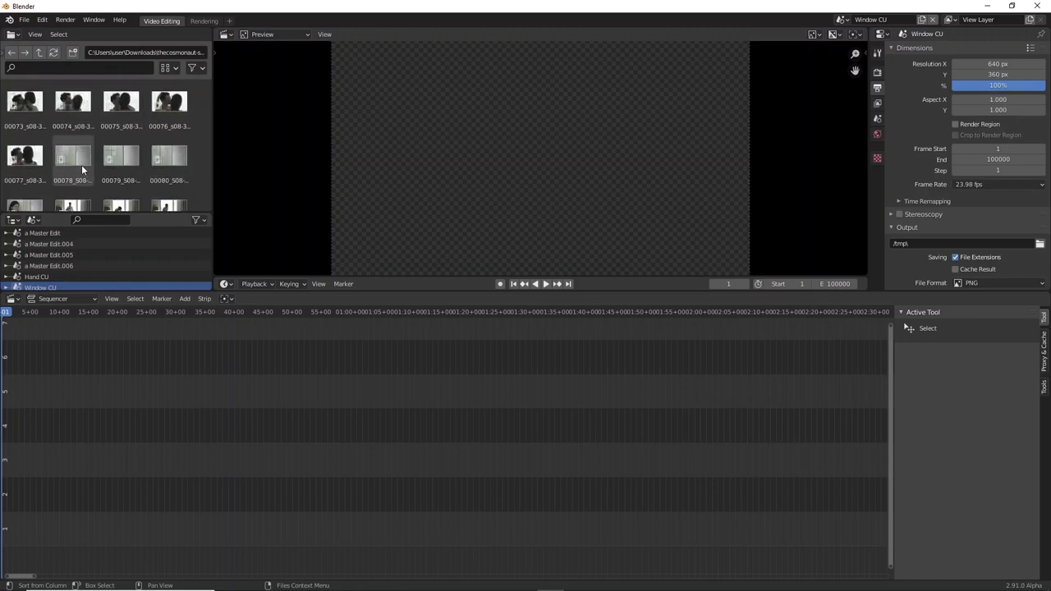
{"action": "left_click_drag", "start_coordinate": [81, 164], "coordinate": [86, 453]}
{"action": "left_click_drag", "start_coordinate": [41, 313], "coordinate": [162, 336]}
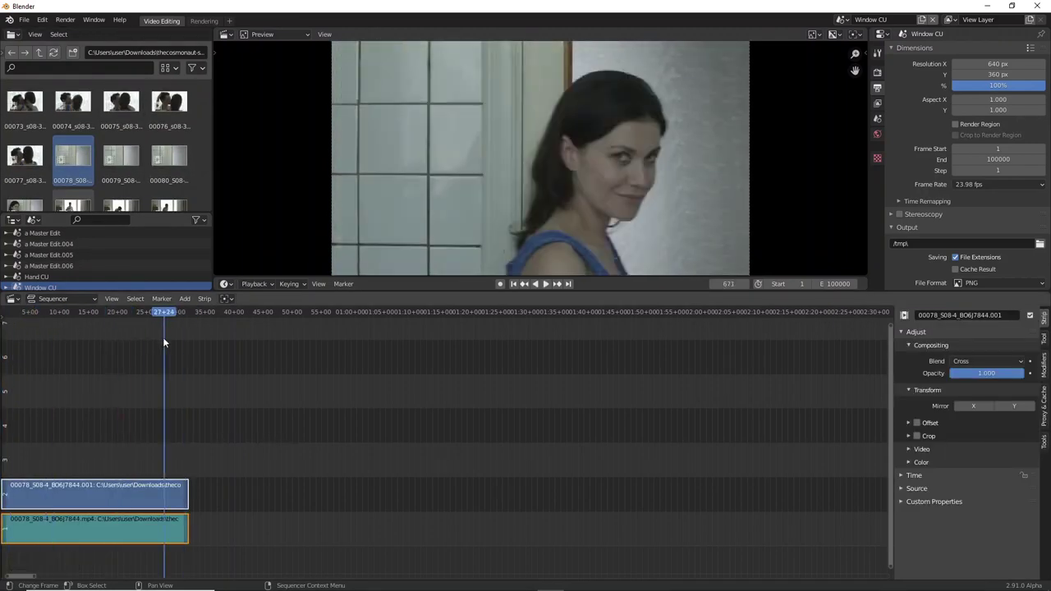
{"action": "key", "text": "ctrl+z"}
Step: Rename a Master Edit.004 to Checking CU and a Master Edit.005 to Undressing
{"action": "double_click", "coordinate": [66, 244]}
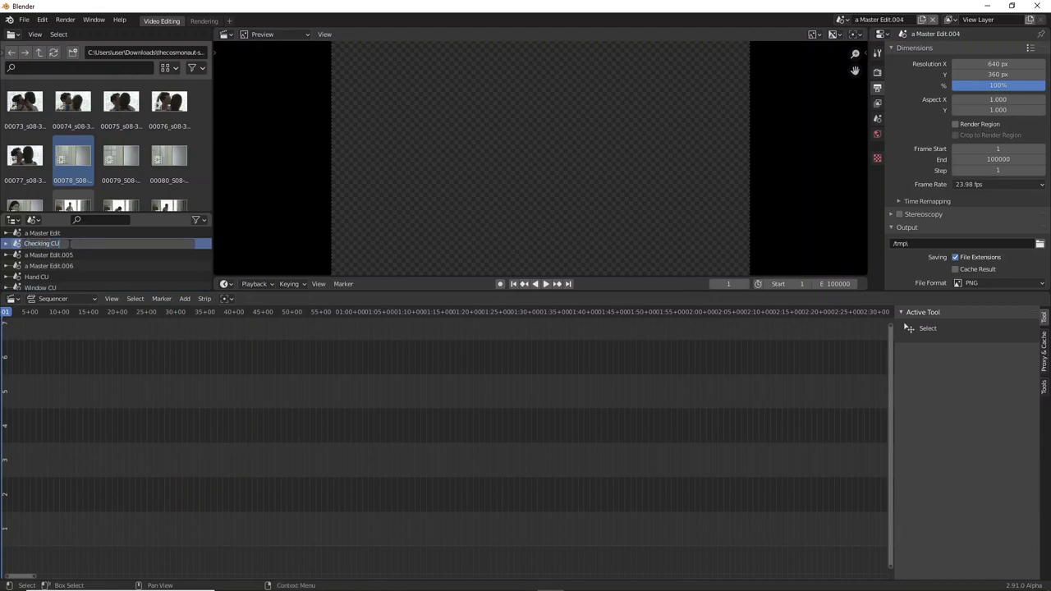
{"action": "key", "text": "Return"}
{"action": "scroll", "coordinate": [73, 164], "scroll_direction": "down", "scroll_amount": 1}
{"action": "left_click", "coordinate": [73, 167]}
{"action": "double_click", "coordinate": [63, 244]}
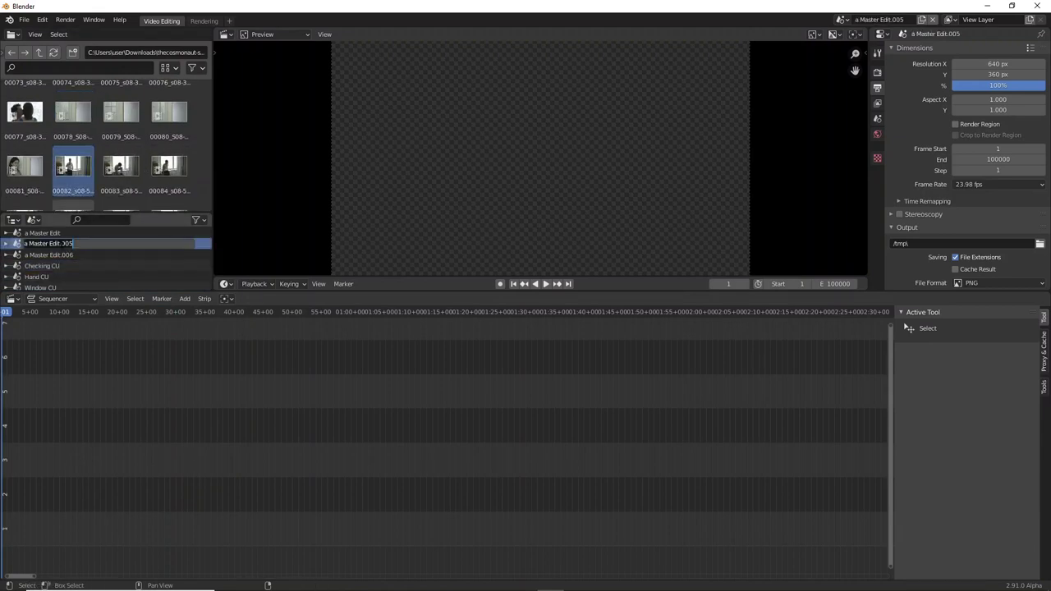
{"action": "type", "text": "Undressing"}
{"action": "key", "text": "Return"}
{"action": "scroll", "coordinate": [73, 165], "scroll_direction": "down", "scroll_amount": 1}
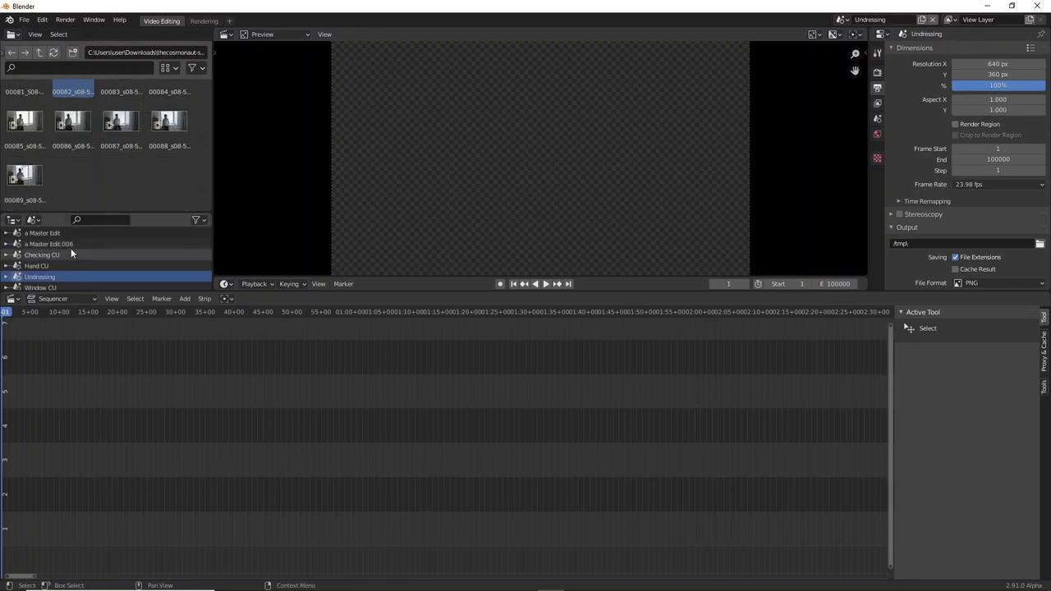
{"action": "left_click", "coordinate": [72, 234]}
{"action": "double_click", "coordinate": [57, 243]}
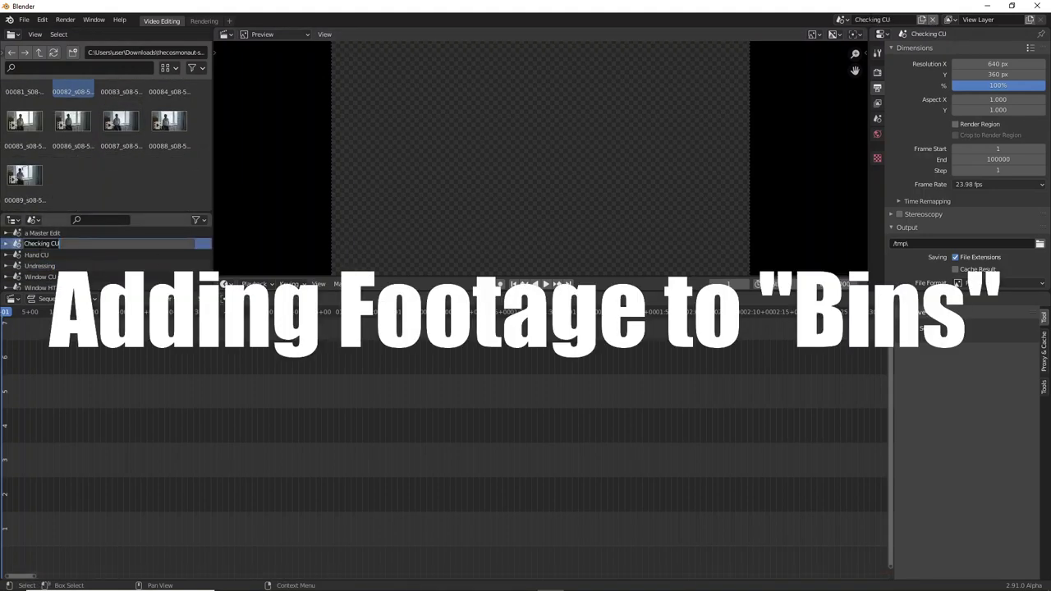
Step: Confirm the Checking CU name and show the Add Movie file browser as thumbnails
{"action": "key", "text": "Return"}
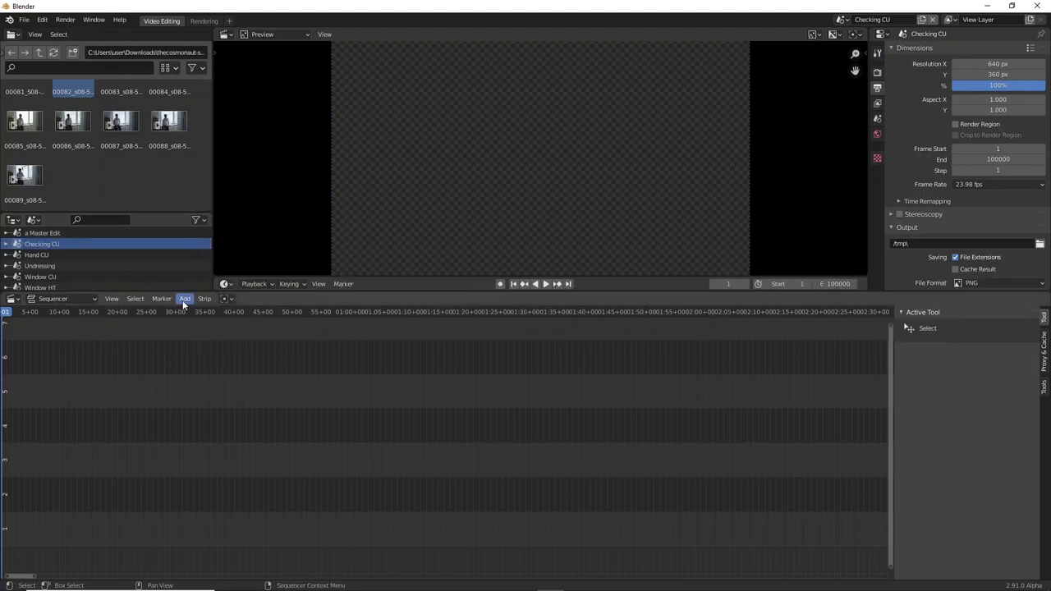
{"action": "left_click", "coordinate": [184, 300]}
{"action": "left_click", "coordinate": [202, 360]}
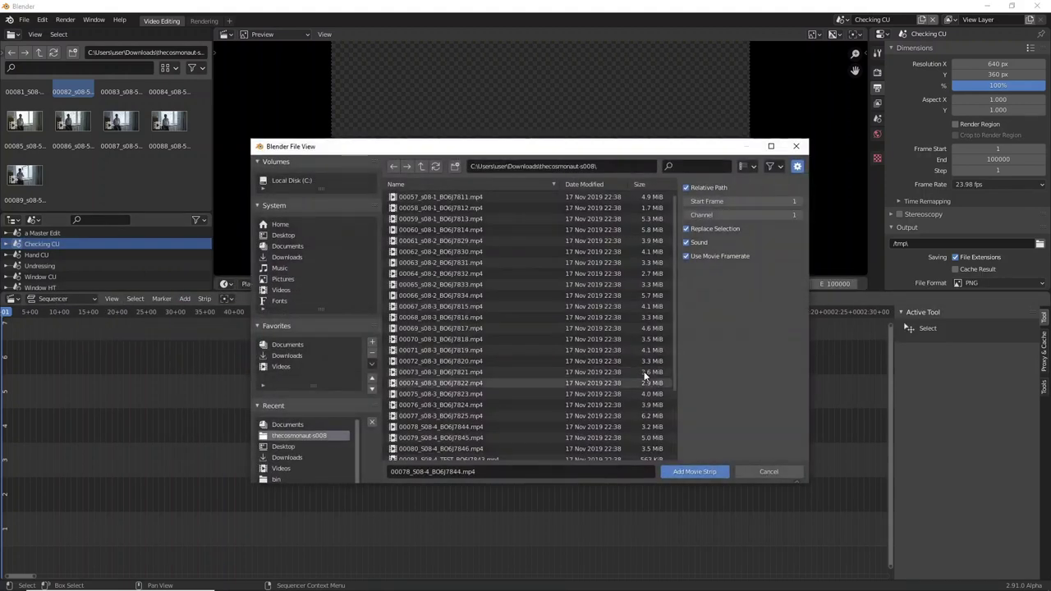
{"action": "left_click", "coordinate": [778, 168]}
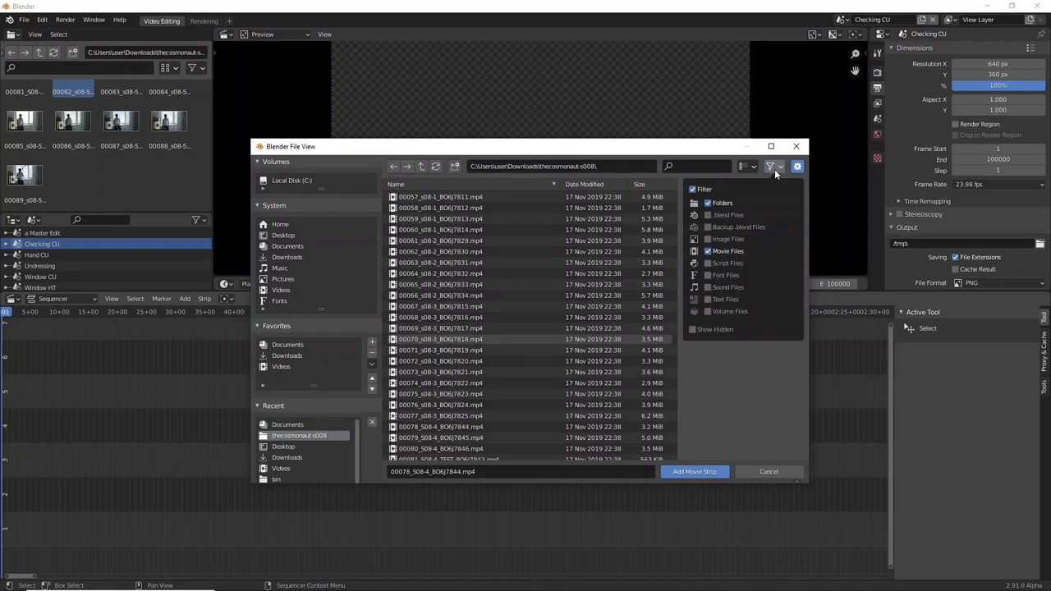
{"action": "left_click", "coordinate": [752, 168]}
{"action": "left_click", "coordinate": [712, 225]}
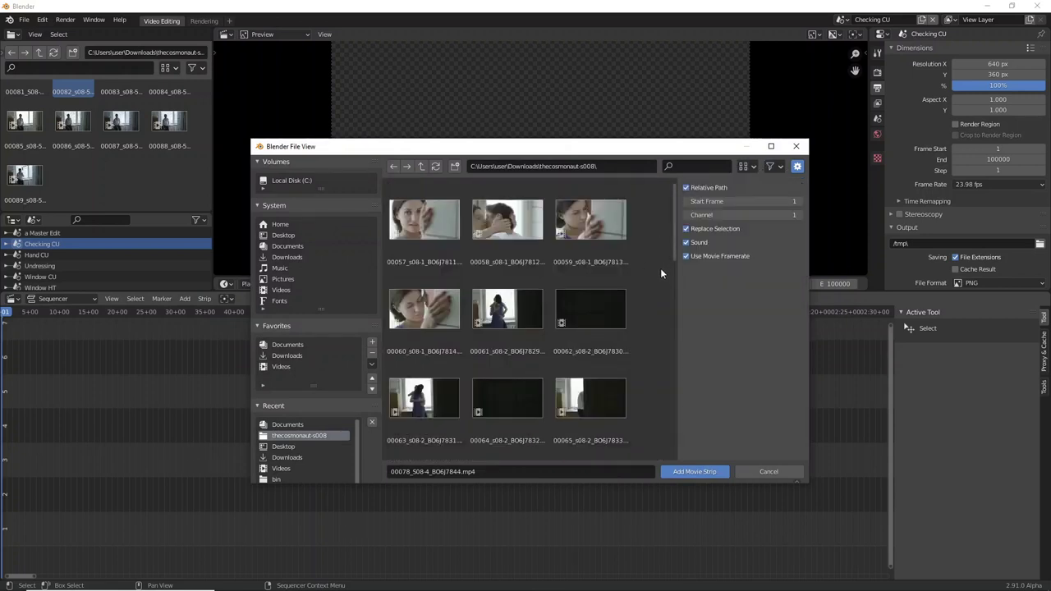
Step: Select clips 00078 through 00081 and add them as movie strips with sound
{"action": "scroll", "coordinate": [653, 288], "scroll_direction": "down", "scroll_amount": 1}
{"action": "scroll", "coordinate": [647, 303], "scroll_direction": "down", "scroll_amount": 2}
{"action": "scroll", "coordinate": [648, 302], "scroll_direction": "down", "scroll_amount": 1}
{"action": "scroll", "coordinate": [649, 298], "scroll_direction": "down", "scroll_amount": 1}
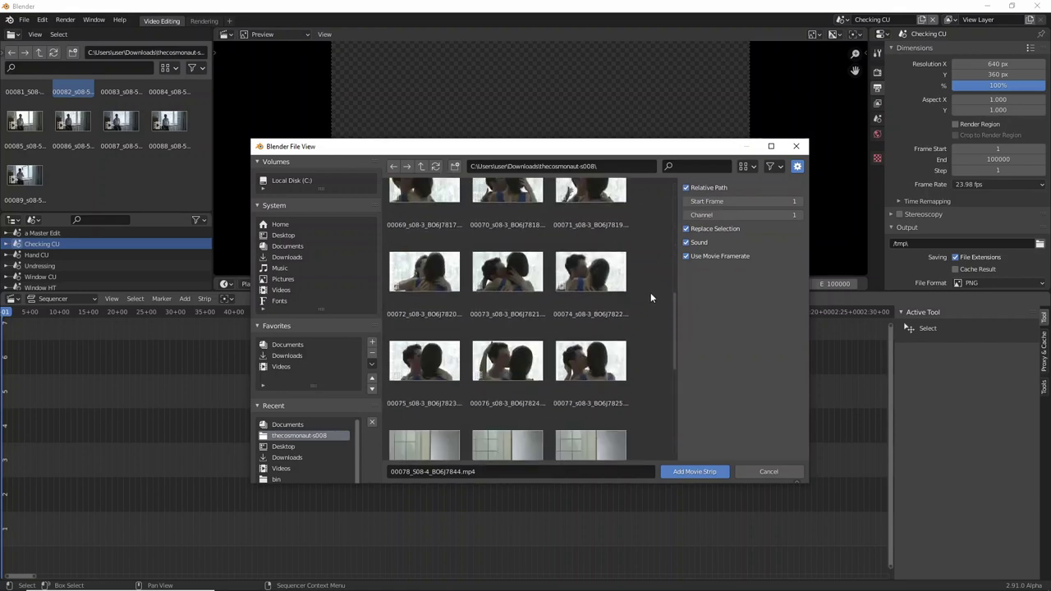
{"action": "scroll", "coordinate": [651, 293], "scroll_direction": "down", "scroll_amount": 1}
{"action": "scroll", "coordinate": [652, 291], "scroll_direction": "down", "scroll_amount": 1}
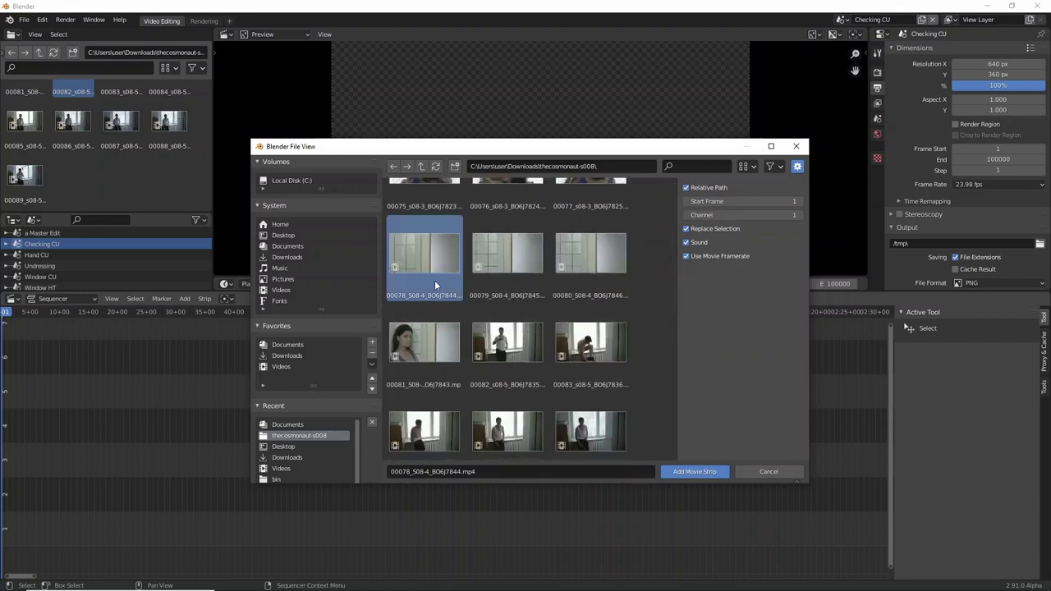
{"action": "left_click", "coordinate": [421, 346], "text": "shift"}
{"action": "left_click", "coordinate": [702, 472]}
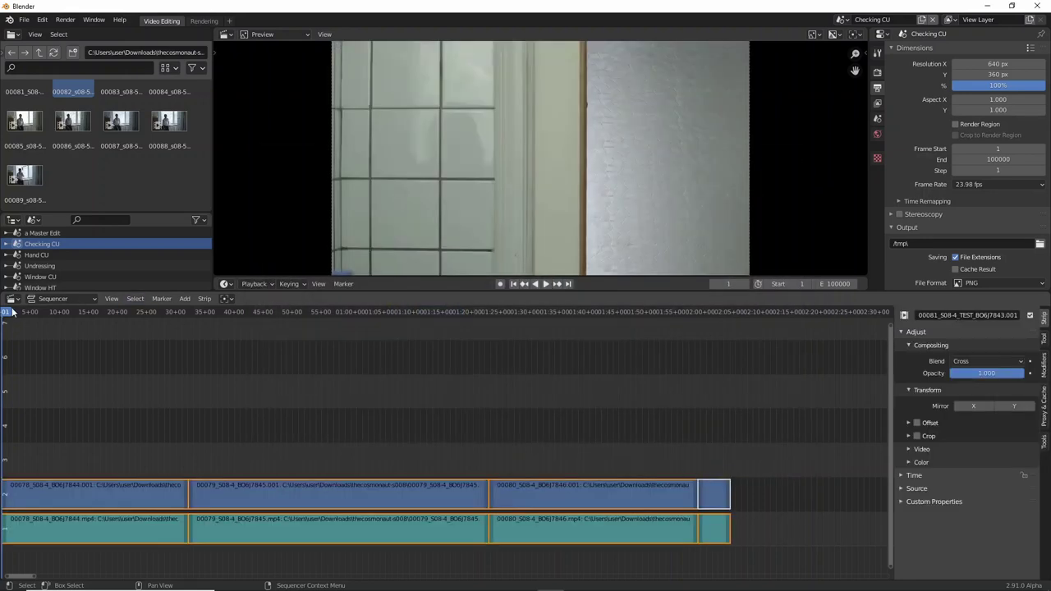
Step: Play back the new strips, jumping ahead and scrubbing back to around frame 1505
{"action": "key", "text": "space"}
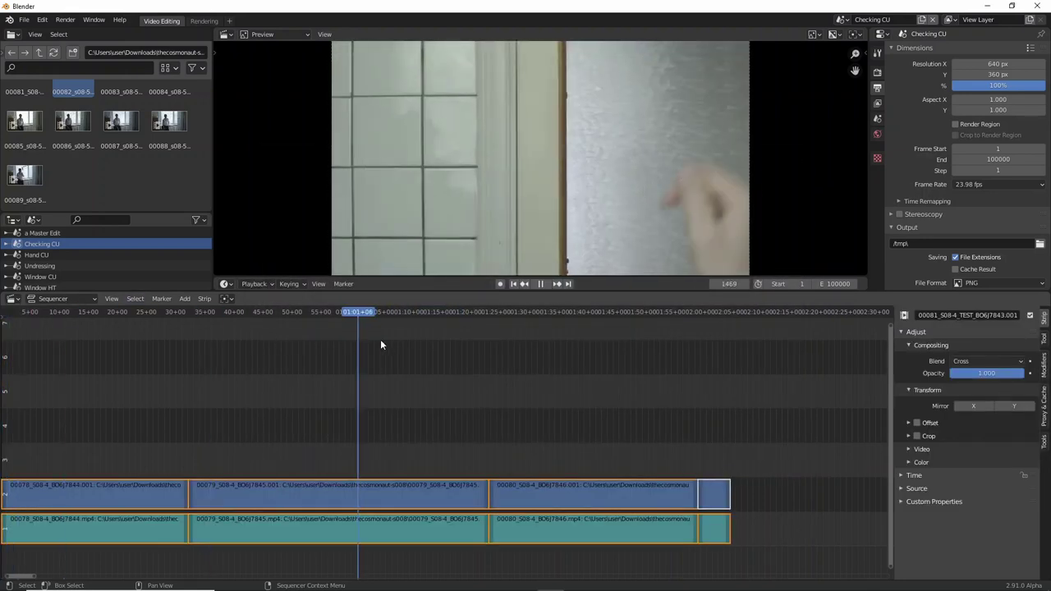
{"action": "left_click", "coordinate": [475, 347]}
{"action": "left_click", "coordinate": [507, 344]}
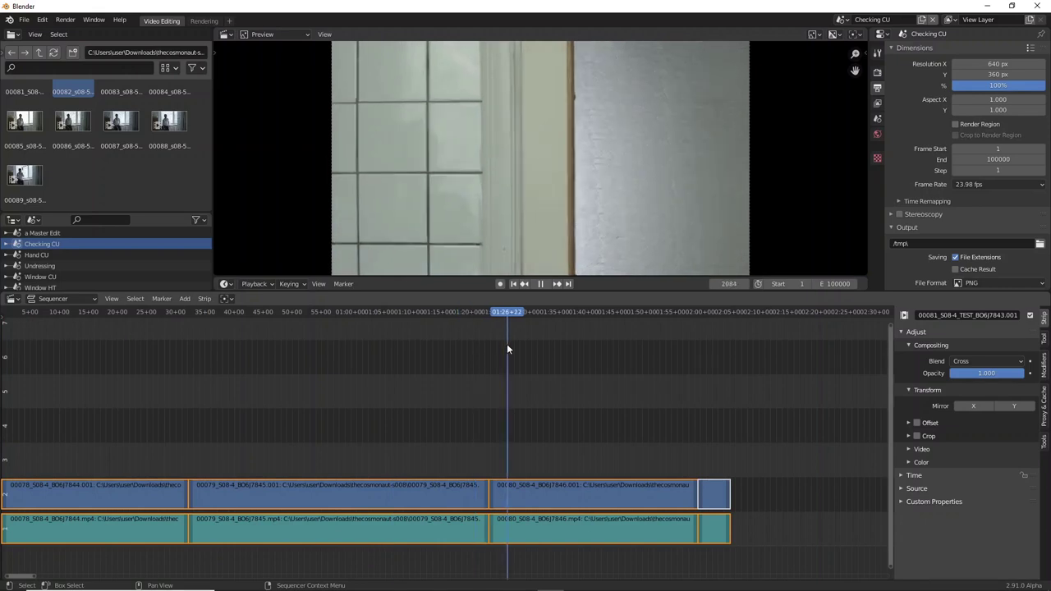
{"action": "left_click_drag", "start_coordinate": [495, 345], "coordinate": [366, 329]}
{"action": "key", "text": "space"}
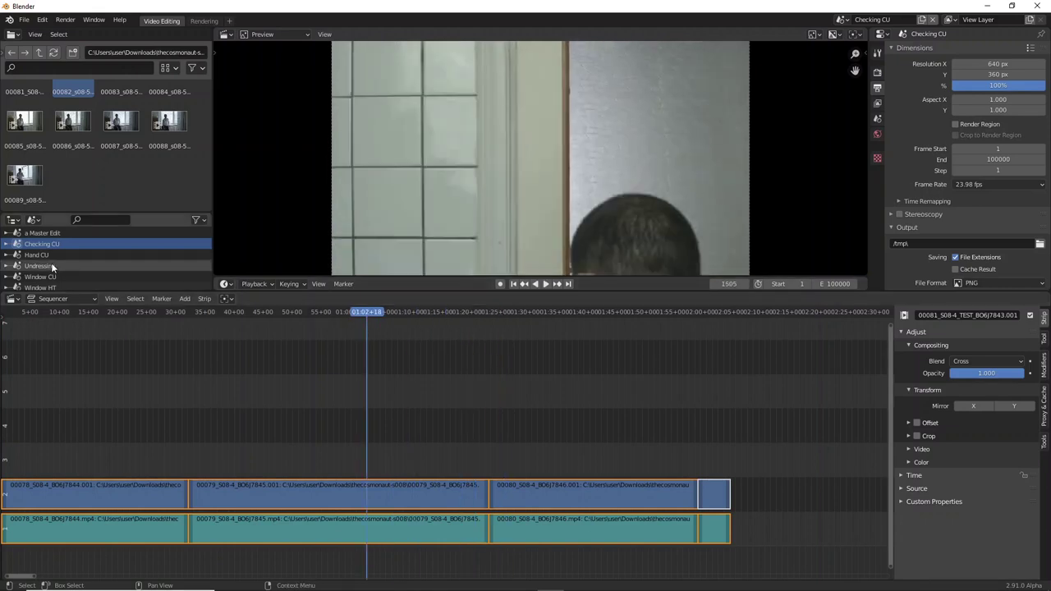
Step: Add clips 00057 through 00060 to Hand CU and show sound waveforms
{"action": "left_click", "coordinate": [44, 255]}
{"action": "left_click", "coordinate": [185, 298]}
{"action": "left_click", "coordinate": [202, 355]}
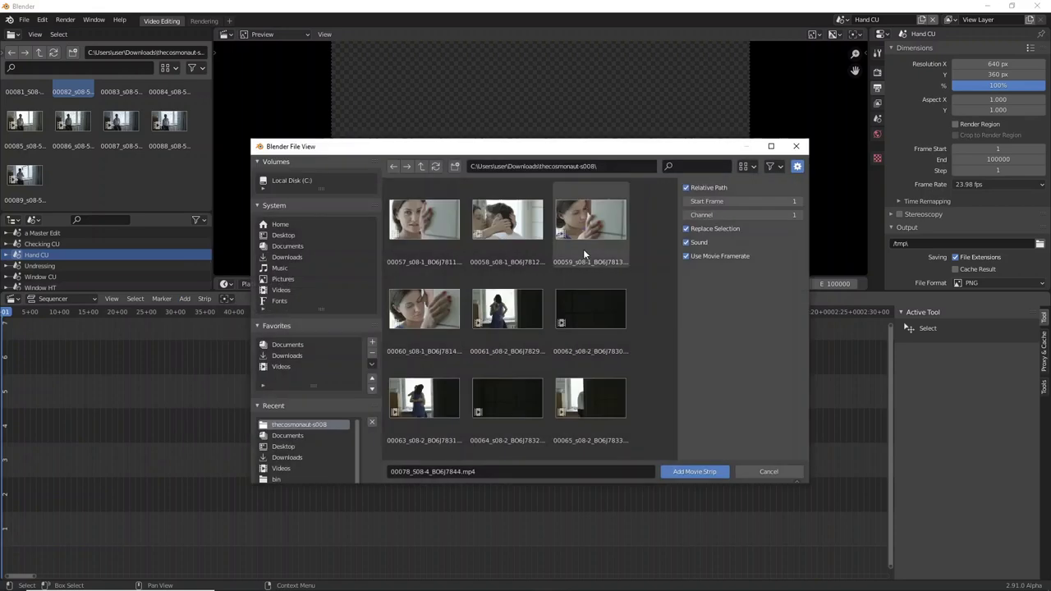
{"action": "left_click", "coordinate": [424, 309], "text": "shift"}
{"action": "left_click", "coordinate": [690, 471]}
{"action": "right_click", "coordinate": [132, 361]}
{"action": "left_click", "coordinate": [272, 520]}
Step: Add clips 00082 through 00089 as movie strips in the Undressing scene
{"action": "left_click", "coordinate": [132, 265]}
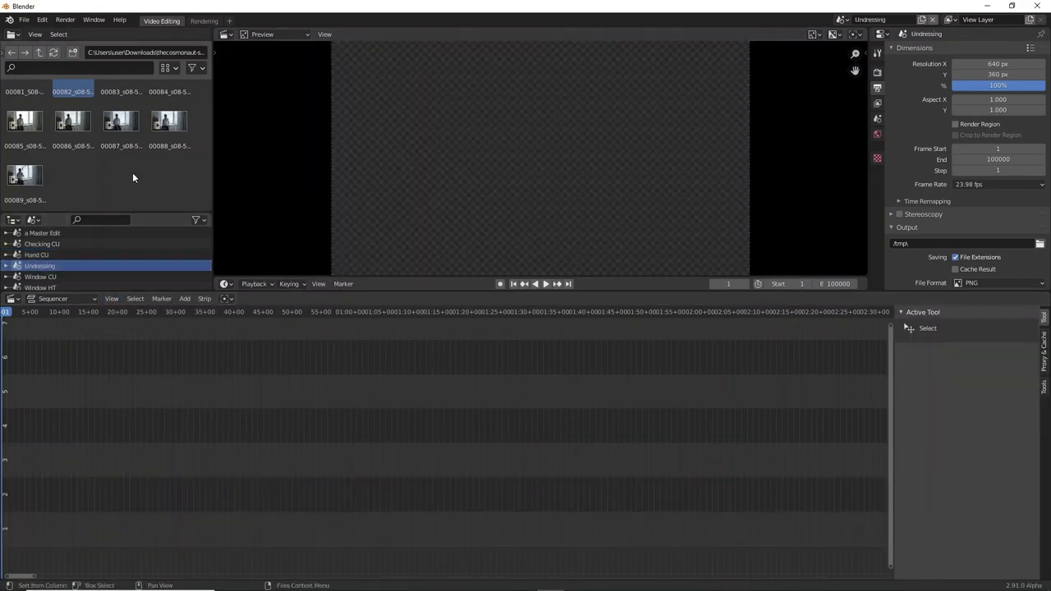
{"action": "scroll", "coordinate": [132, 176], "scroll_direction": "up", "scroll_amount": 2}
{"action": "key", "text": "shift+a"}
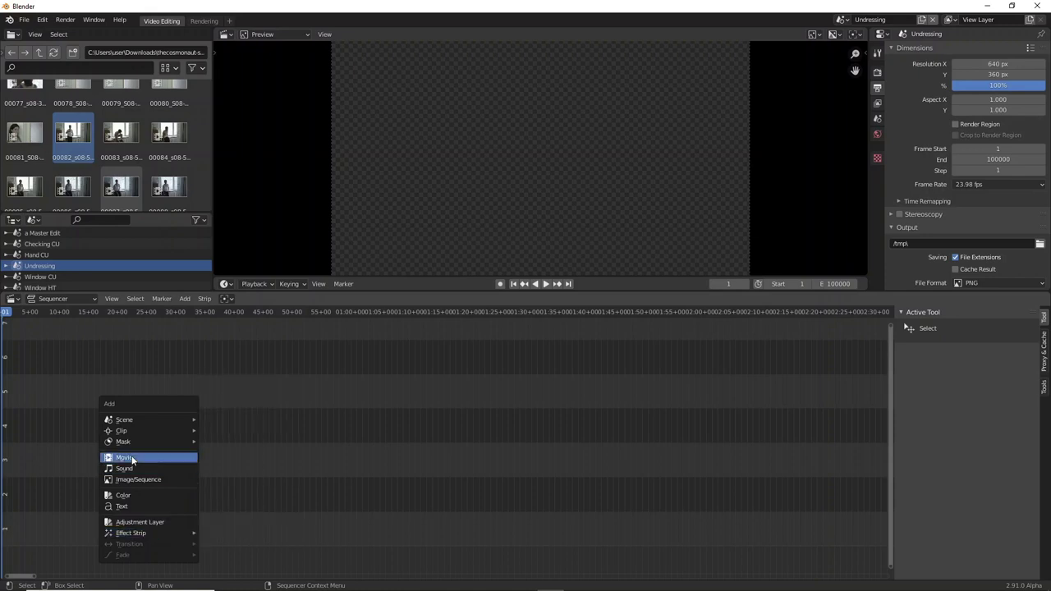
{"action": "left_click", "coordinate": [132, 459]}
{"action": "scroll", "coordinate": [680, 400], "scroll_direction": "down", "scroll_amount": 5}
{"action": "left_click", "coordinate": [626, 419], "text": "shift"}
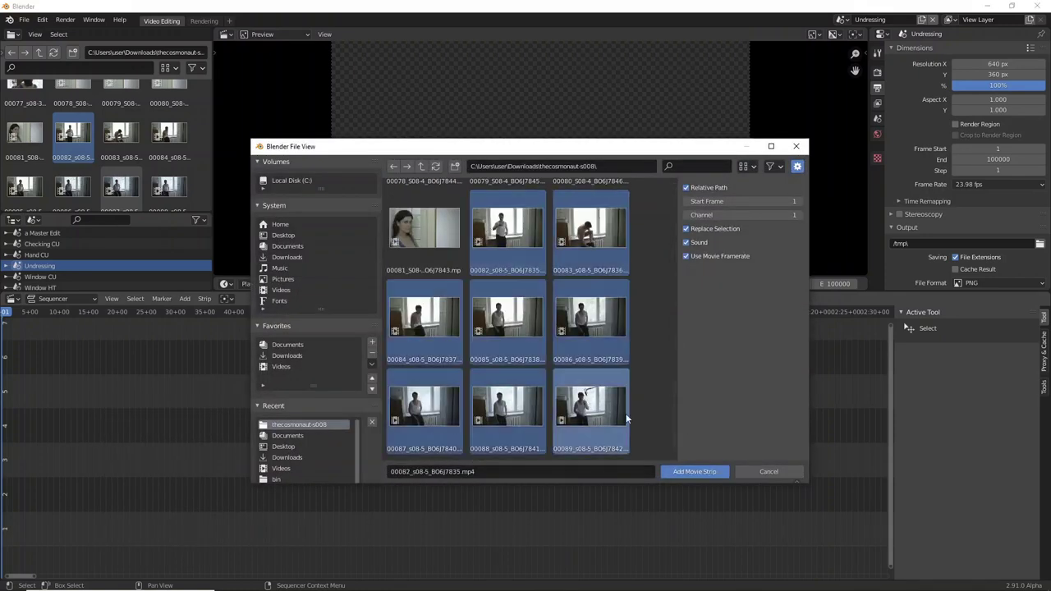
{"action": "left_click", "coordinate": [671, 472]}
Step: Add clips 00067 through 00077 as movie strips in the Window CU scene
{"action": "left_click", "coordinate": [39, 276]}
{"action": "scroll", "coordinate": [141, 172], "scroll_direction": "up", "scroll_amount": 5}
{"action": "key", "text": "shift+a"}
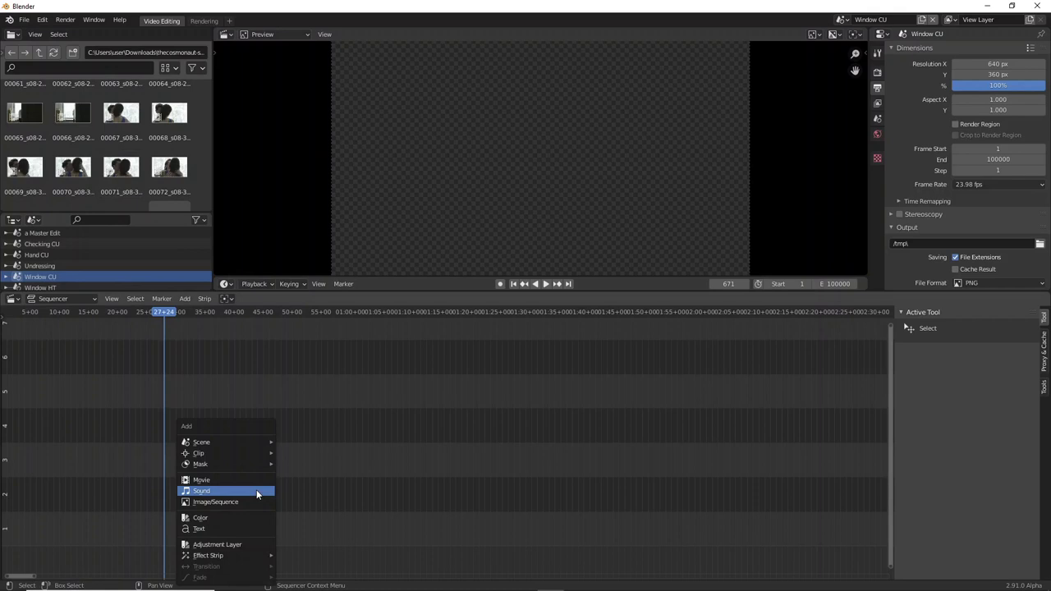
{"action": "left_click", "coordinate": [201, 479]}
{"action": "scroll", "coordinate": [657, 282], "scroll_direction": "down", "scroll_amount": 2}
{"action": "scroll", "coordinate": [649, 279], "scroll_direction": "down", "scroll_amount": 2}
{"action": "left_click", "coordinate": [608, 296], "text": "shift"}
{"action": "left_click", "coordinate": [695, 472]}
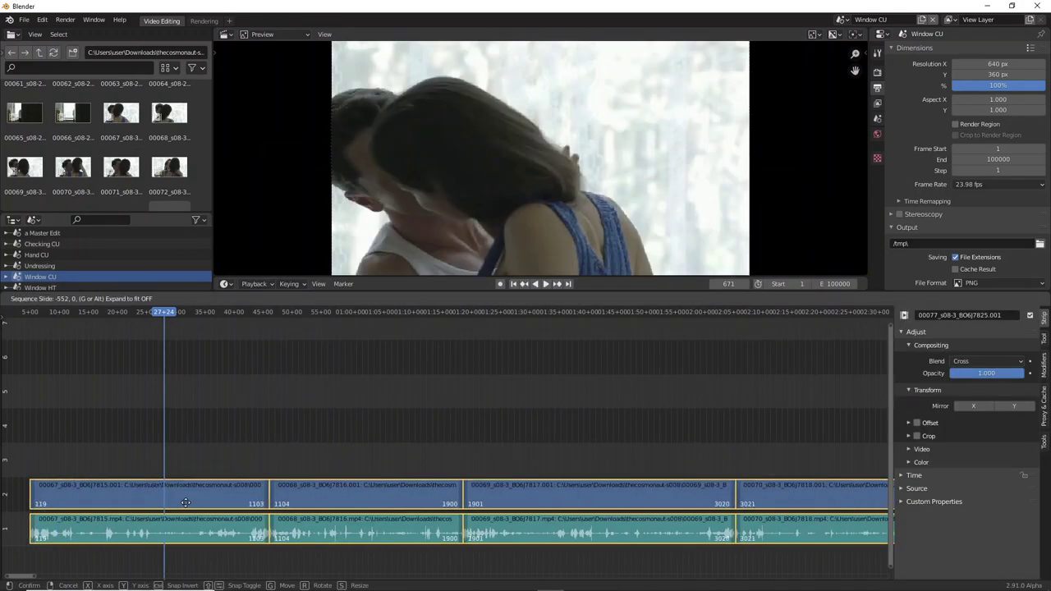
{"action": "left_click", "coordinate": [185, 502]}
Step: Add clips 00061 through 00066 to Window HT and scrub through them
{"action": "left_click", "coordinate": [39, 288]}
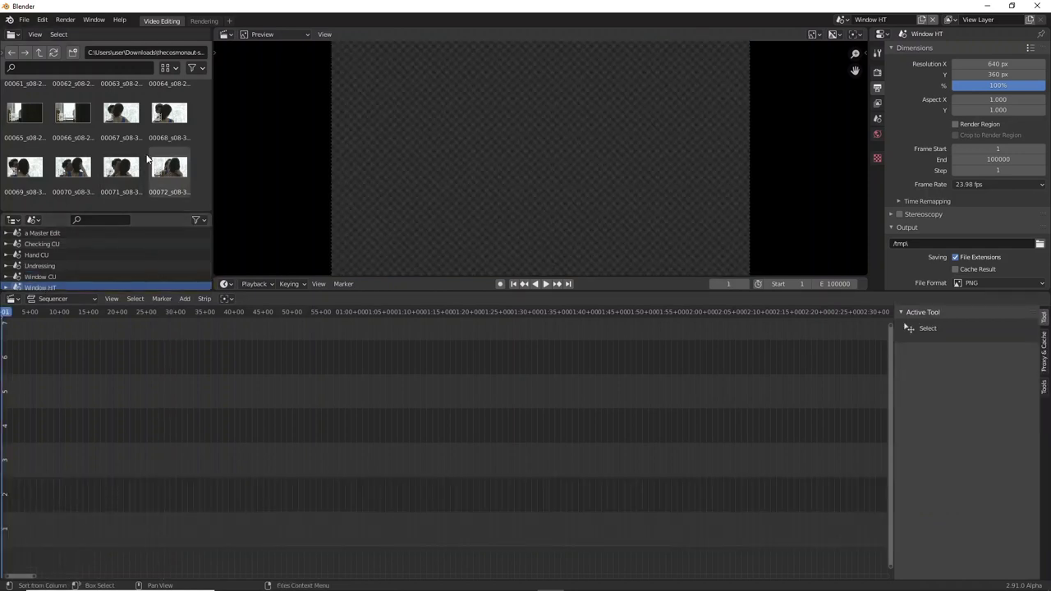
{"action": "scroll", "coordinate": [148, 160], "scroll_direction": "up", "scroll_amount": 1}
{"action": "key", "text": "shift+a"}
{"action": "left_click", "coordinate": [217, 487]}
{"action": "scroll", "coordinate": [665, 270], "scroll_direction": "down", "scroll_amount": 2}
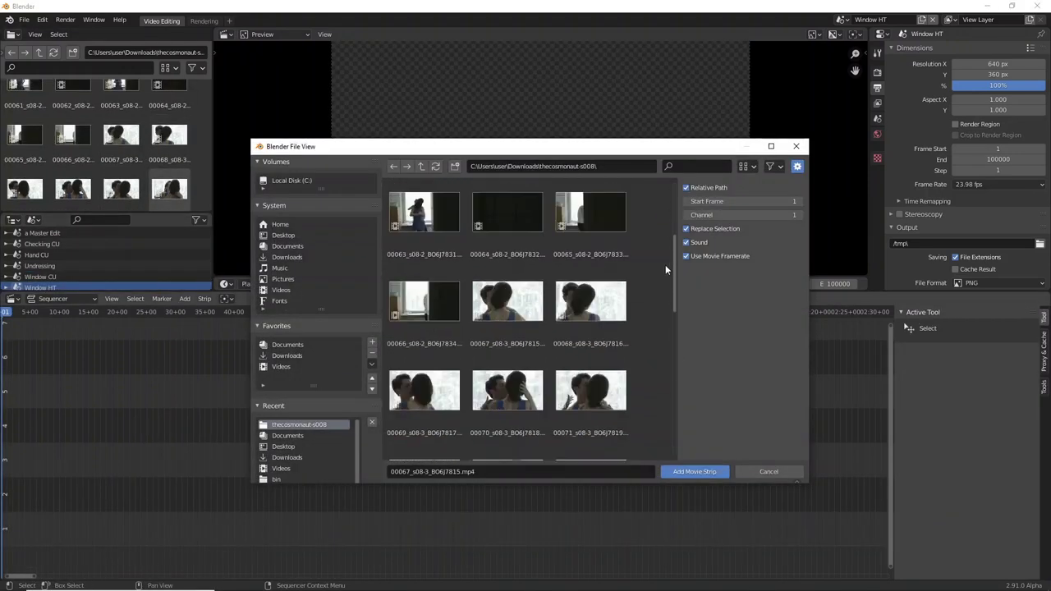
{"action": "scroll", "coordinate": [665, 264], "scroll_direction": "up", "scroll_amount": 2}
{"action": "left_click", "coordinate": [507, 238]}
{"action": "left_click", "coordinate": [447, 373], "text": "shift"}
{"action": "left_click", "coordinate": [697, 469]}
{"action": "left_click_drag", "start_coordinate": [31, 317], "coordinate": [694, 357]}
Step: Return to the Checking CU scene and play it from near the start
{"action": "left_click", "coordinate": [41, 233]}
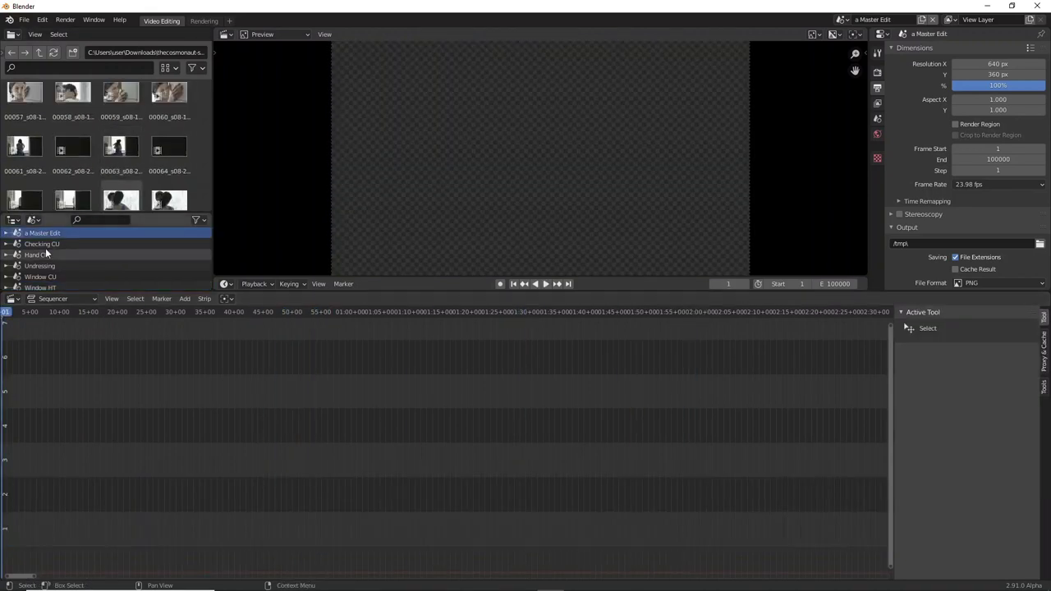
{"action": "left_click", "coordinate": [41, 244]}
{"action": "mouse_move", "coordinate": [361, 316]}
{"action": "left_mouse_down"}
{"action": "mouse_move", "coordinate": [38, 316]}
{"action": "mouse_move", "coordinate": [377, 317]}
{"action": "left_mouse_up"}
{"action": "key", "text": "space"}
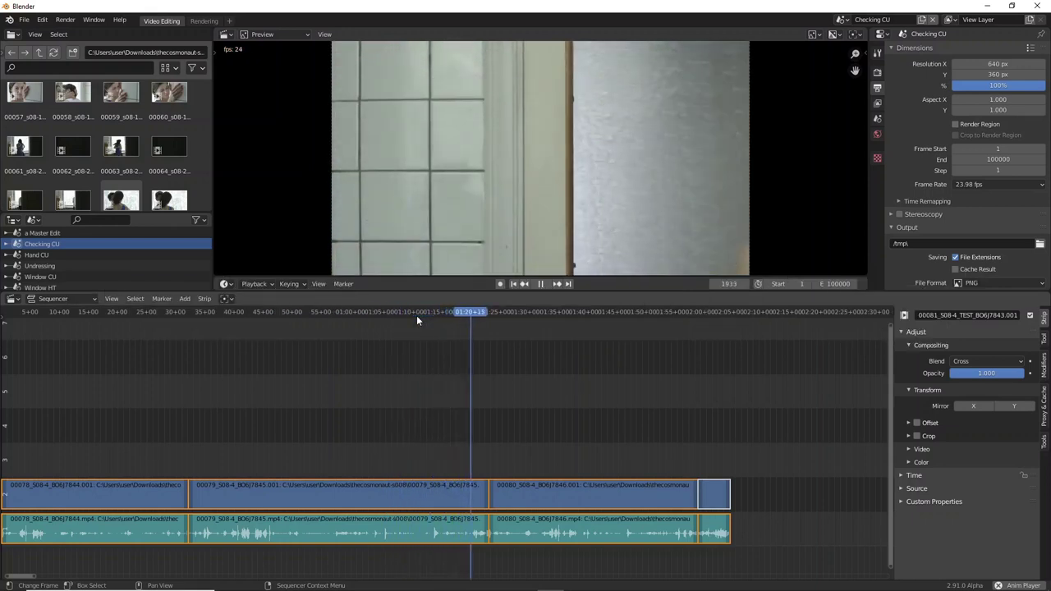
Step: Split clip 00080's strips near frame 2573 and select the right-hand pieces
{"action": "left_click_drag", "start_coordinate": [594, 310], "coordinate": [629, 324]}
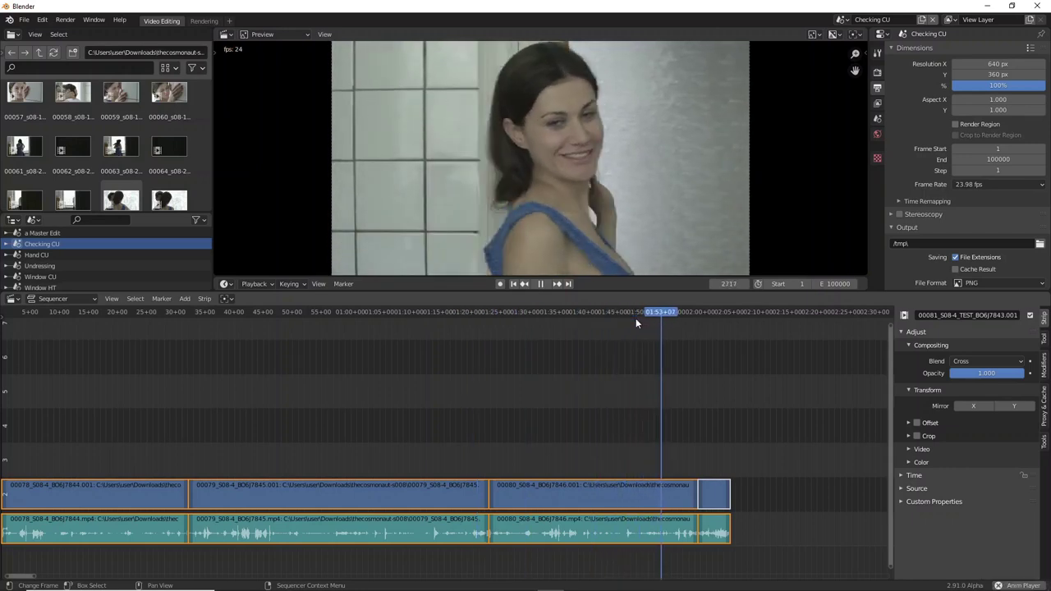
{"action": "mouse_move", "coordinate": [655, 318]}
{"action": "left_mouse_down"}
{"action": "mouse_move", "coordinate": [628, 318]}
{"action": "mouse_move", "coordinate": [621, 493]}
{"action": "left_mouse_up"}
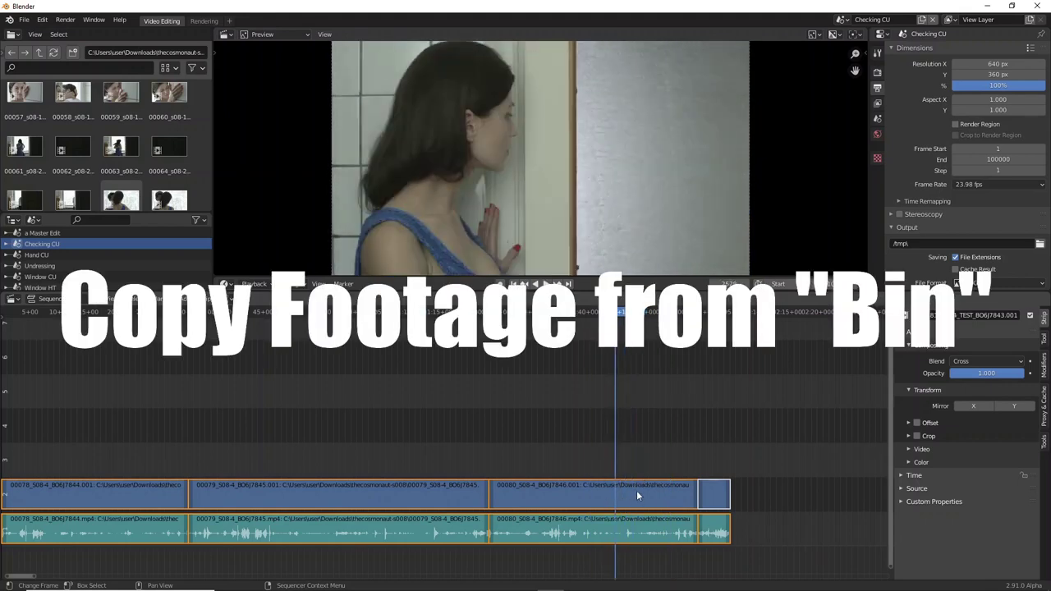
{"action": "key", "text": "k"}
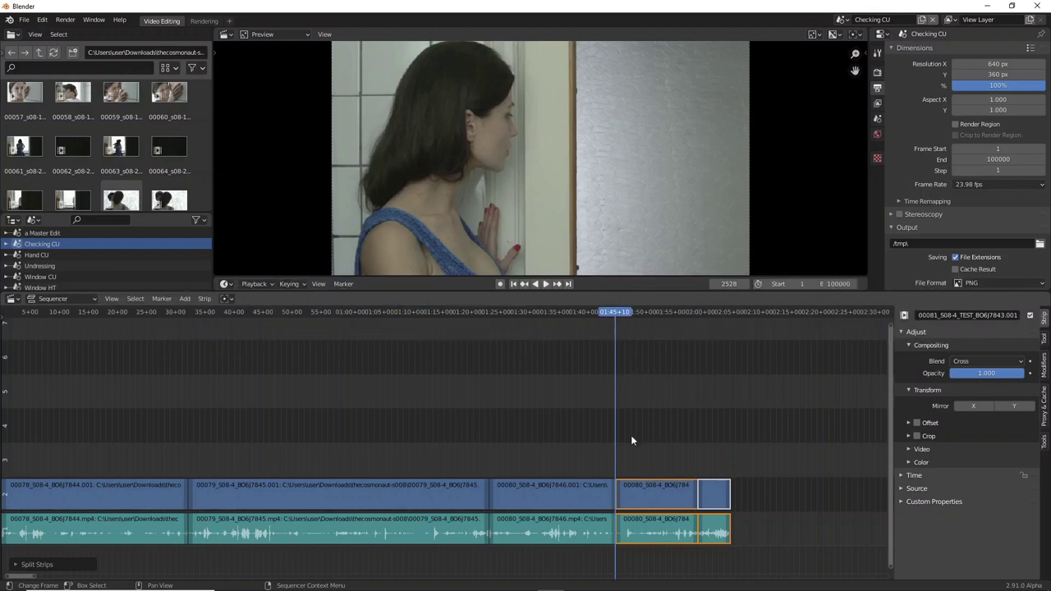
{"action": "left_click", "coordinate": [641, 451]}
{"action": "left_click_drag", "start_coordinate": [674, 549], "coordinate": [671, 544]}
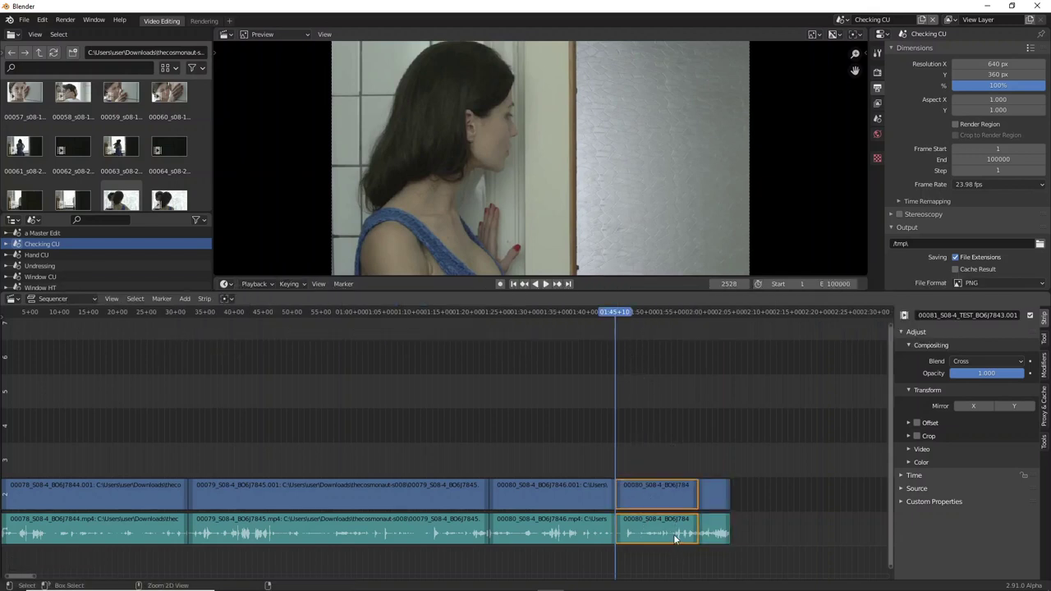
Step: Copy the 00080 tail pieces, paste them into a Master Edit, and preview around frame 178
{"action": "left_click", "coordinate": [202, 298]}
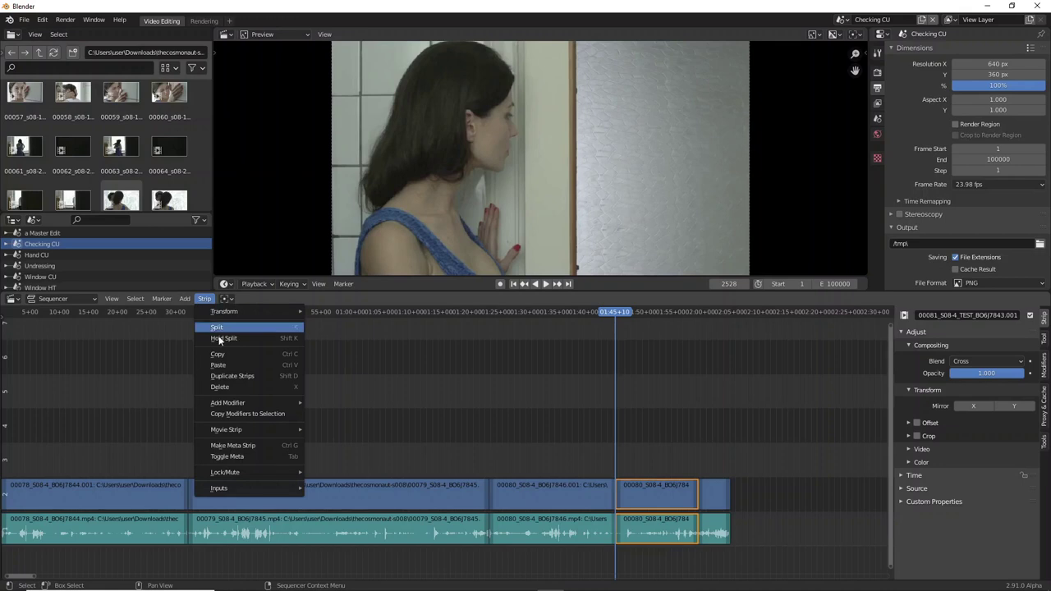
{"action": "left_click", "coordinate": [240, 354]}
{"action": "left_click", "coordinate": [41, 233]}
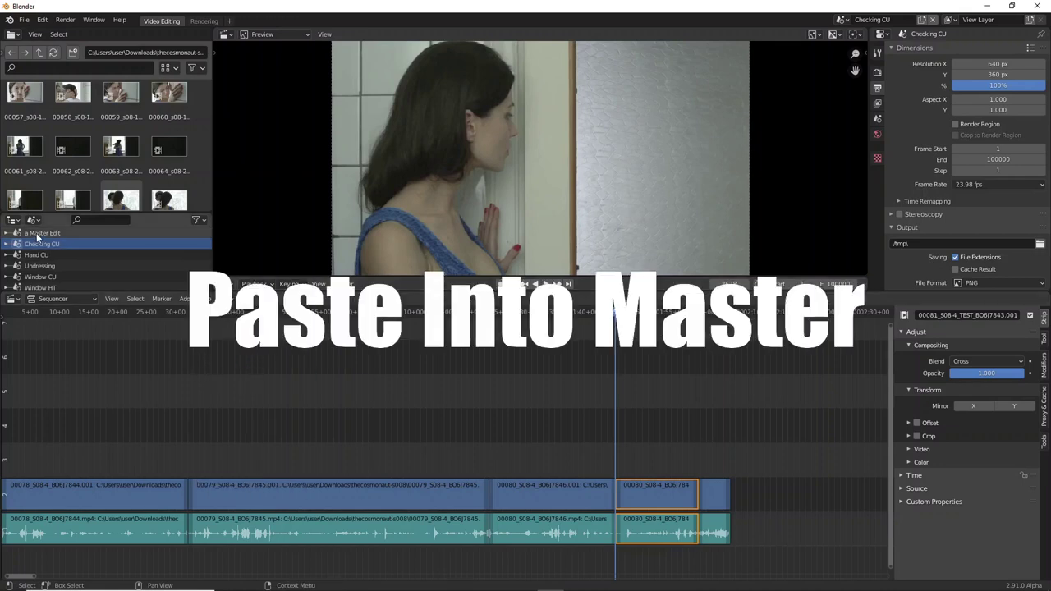
{"action": "key", "text": "ctrl+v"}
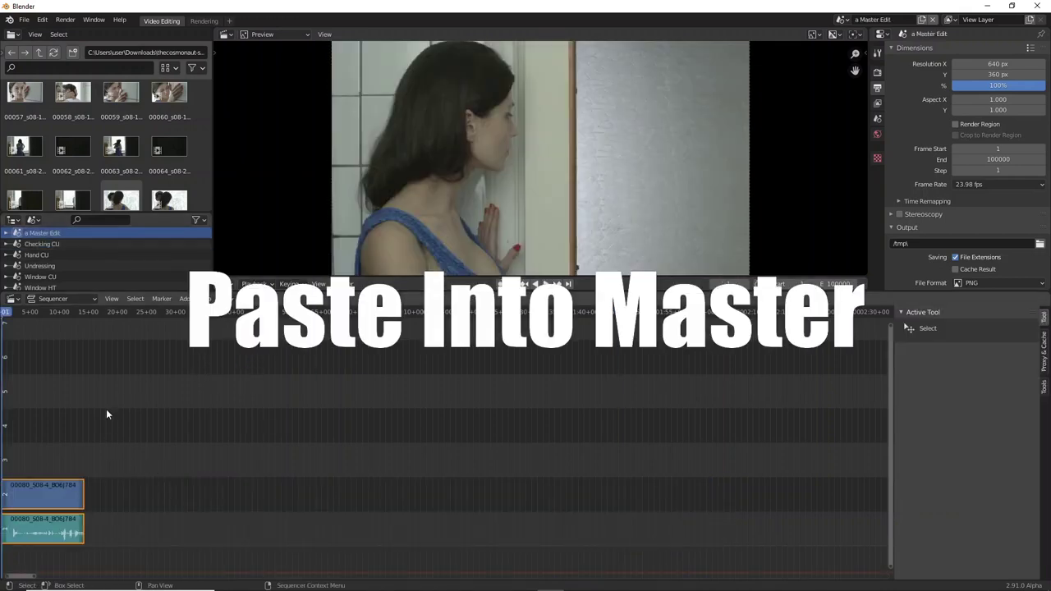
{"action": "left_click_drag", "start_coordinate": [5, 312], "coordinate": [44, 321]}
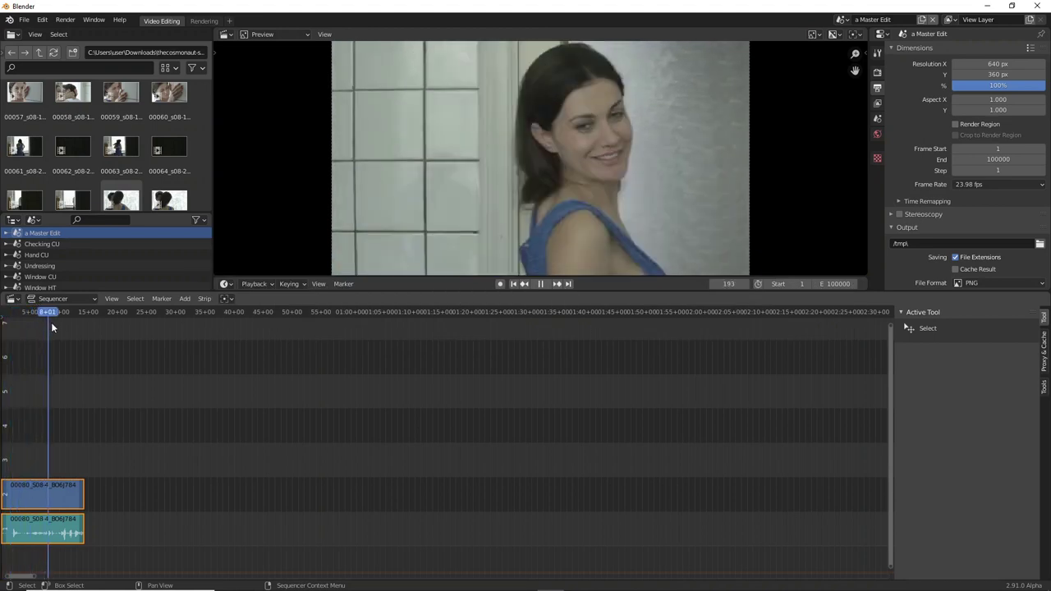
{"action": "key", "text": "space"}
Step: Trim the pasted strips' end, then set Window CU's frame range to span its strips
{"action": "left_click_drag", "start_coordinate": [82, 530], "coordinate": [51, 529]}
{"action": "left_click", "coordinate": [45, 271]}
{"action": "key", "text": "space"}
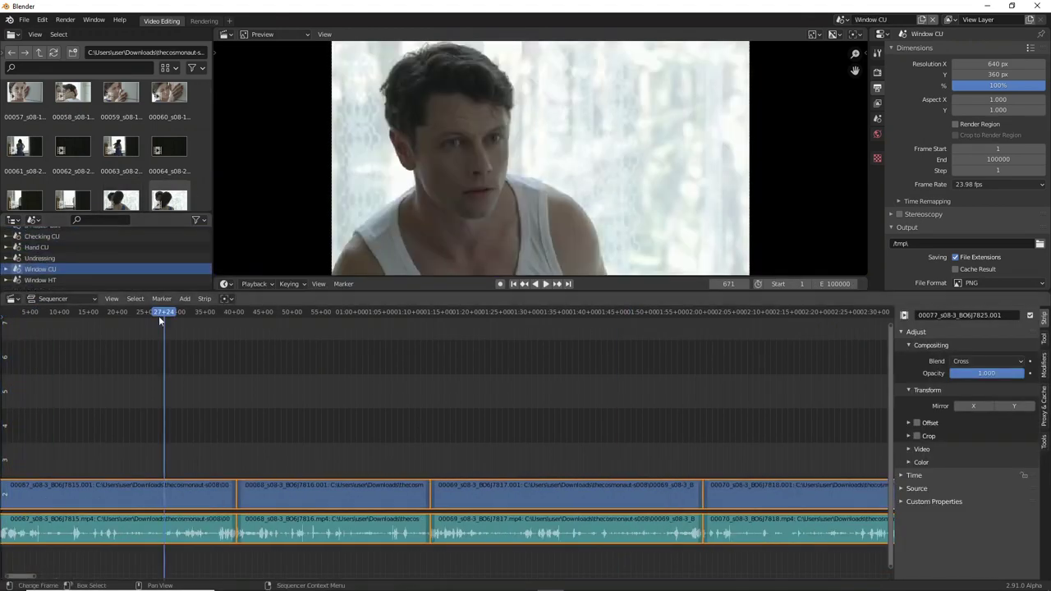
{"action": "key", "text": "Home"}
{"action": "left_click", "coordinate": [112, 298]}
{"action": "mouse_move", "coordinate": [144, 404]}
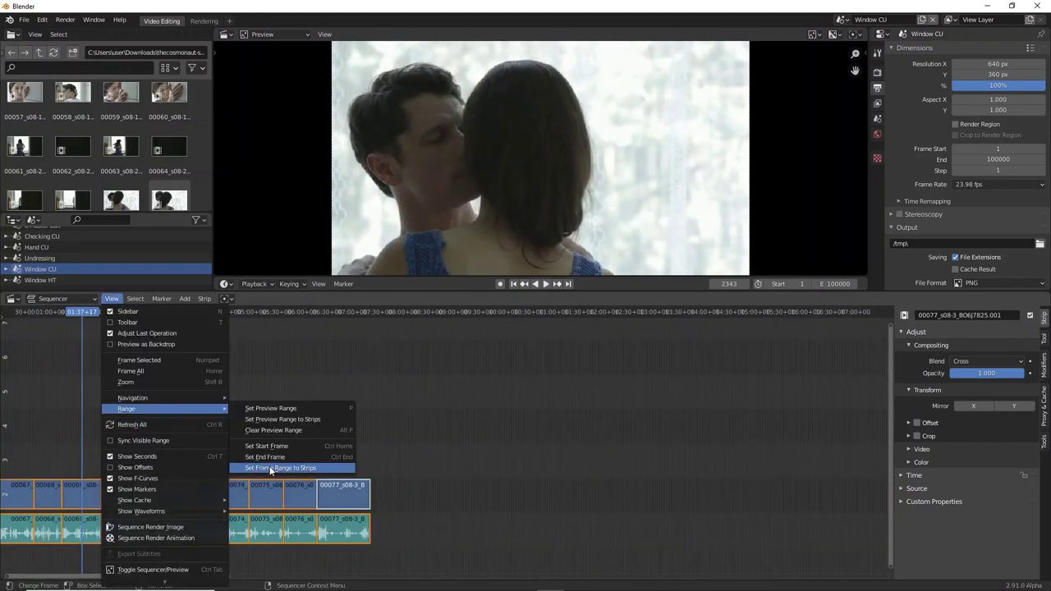
{"action": "left_click", "coordinate": [269, 466]}
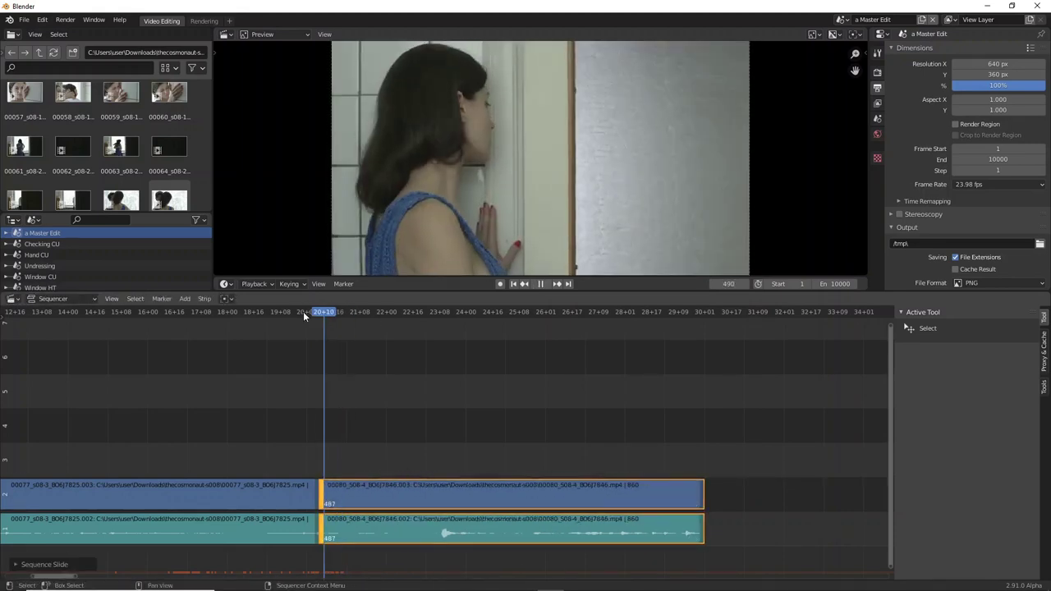
Step: Slide clip 00080 up against clip 00077 and remove the gap between them
{"action": "left_click_drag", "start_coordinate": [421, 531], "coordinate": [323, 531]}
{"action": "left_click", "coordinate": [419, 312]}
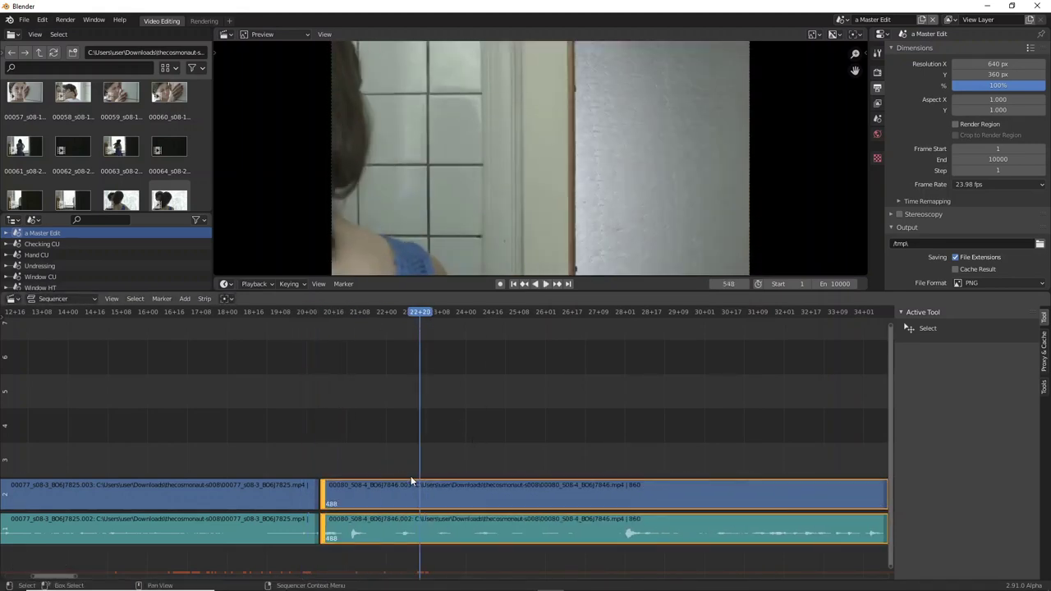
{"action": "key", "text": "space"}
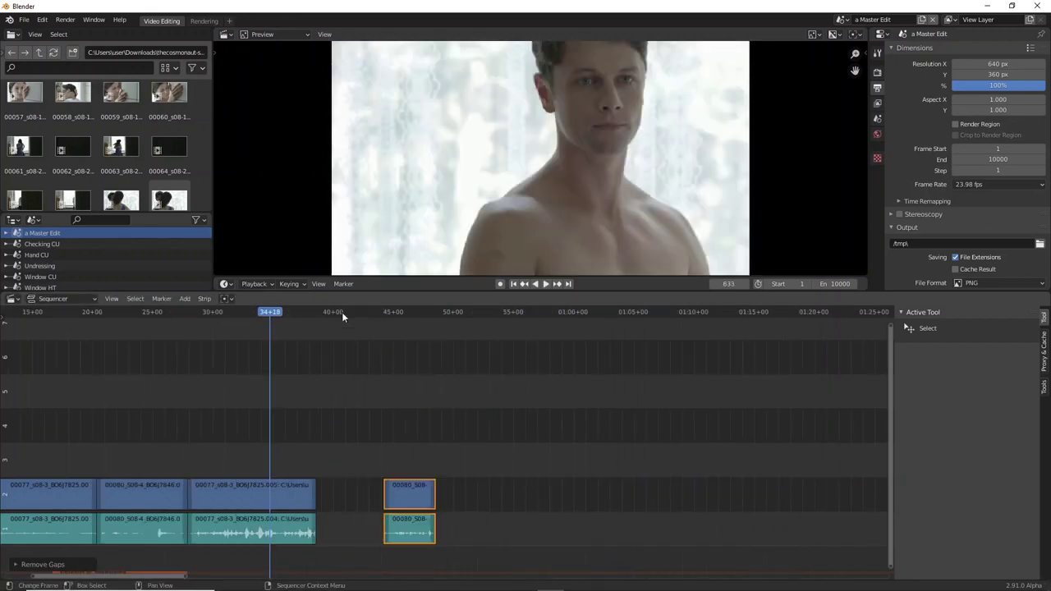
{"action": "key", "text": "BackSpace"}
Step: Reposition the 00077 strip and close the remaining gaps before the right-hand strips
{"action": "left_click_drag", "start_coordinate": [197, 334], "coordinate": [206, 352]}
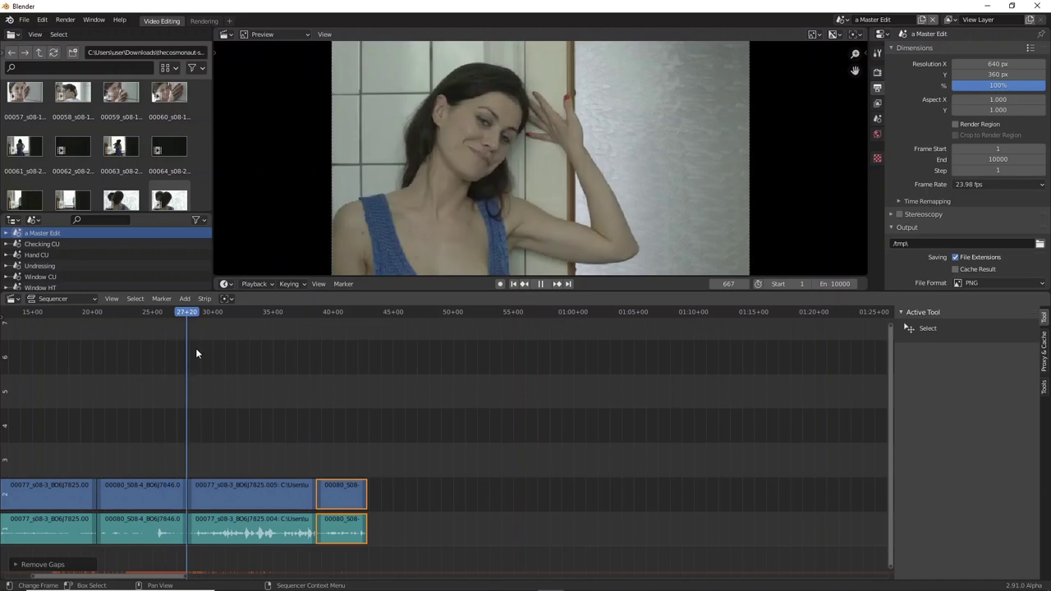
{"action": "left_click_drag", "start_coordinate": [245, 498], "coordinate": [240, 540]}
{"action": "mouse_move", "coordinate": [270, 318]}
{"action": "left_mouse_down"}
{"action": "mouse_move", "coordinate": [290, 312]}
{"action": "mouse_move", "coordinate": [180, 321]}
{"action": "left_mouse_up"}
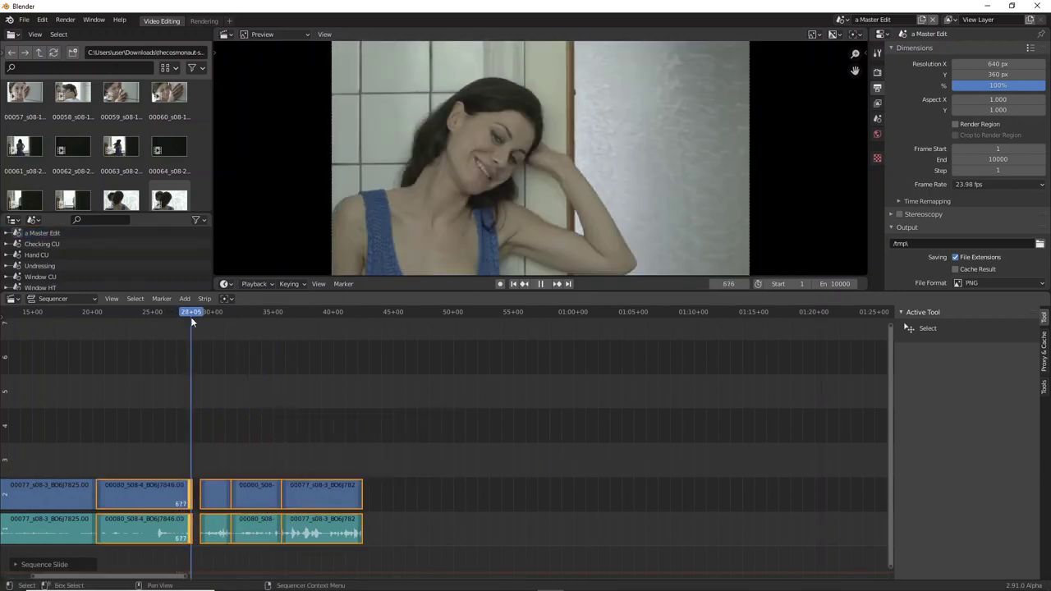
{"action": "key", "text": "space"}
{"action": "key", "text": "BackSpace"}
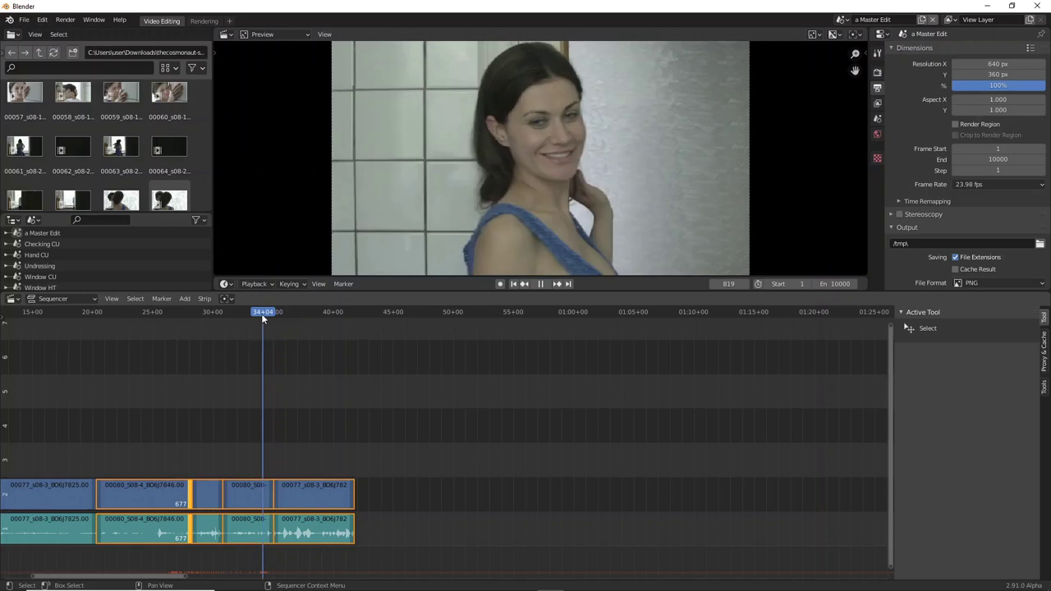
Step: Cut off and delete the tail of clip 00080, close the gap, and delete the later 00077 strips
{"action": "key", "text": "k"}
{"action": "key", "text": "Delete"}
{"action": "key", "text": "BackSpace"}
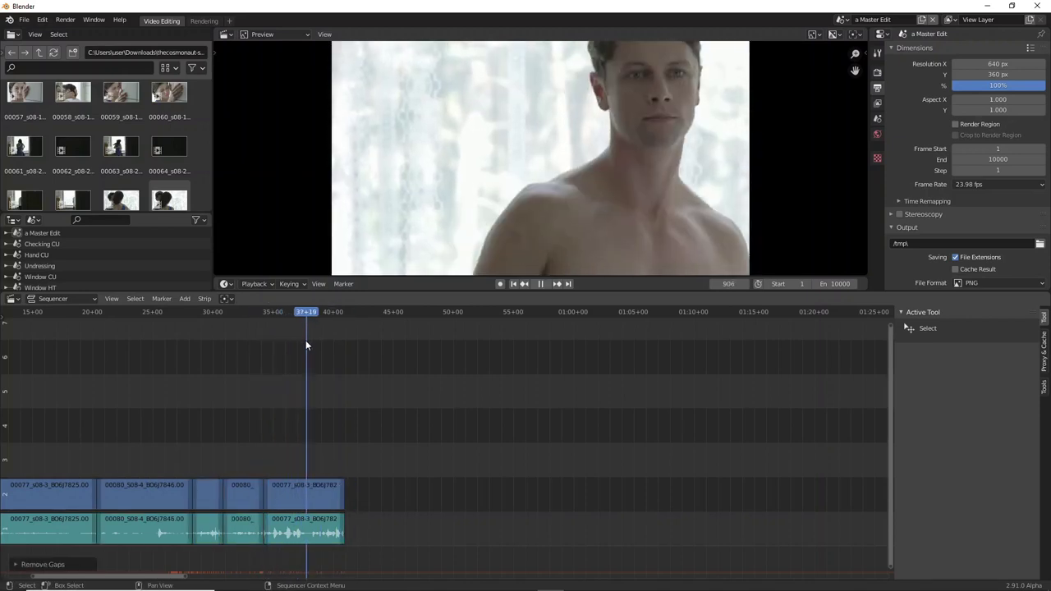
{"action": "left_click_drag", "start_coordinate": [305, 342], "coordinate": [320, 556]}
{"action": "key", "text": "Delete"}
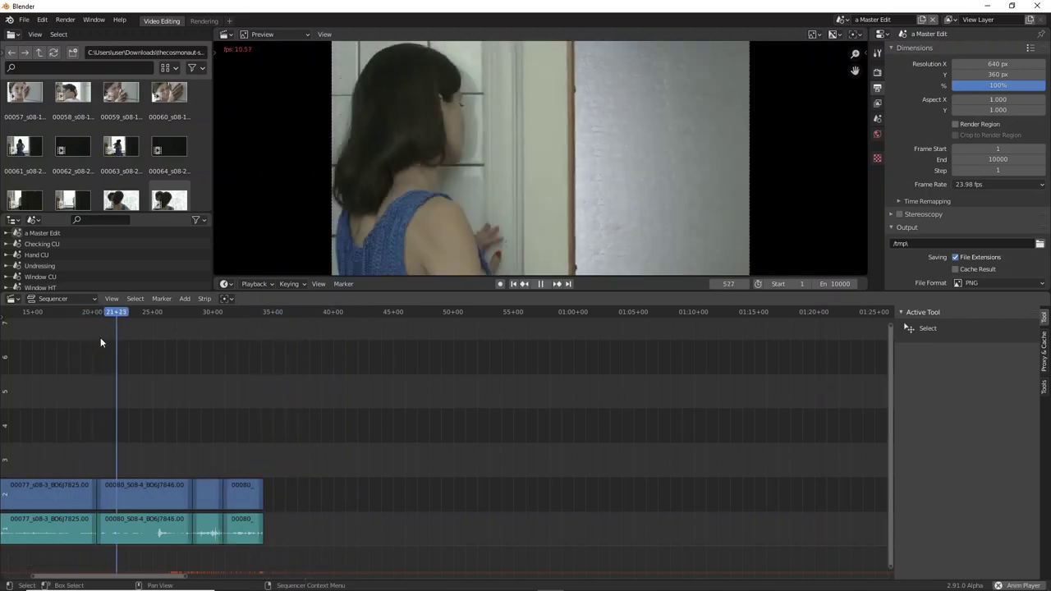
{"action": "key", "text": "space"}
Step: Switch to the Undressing scene and set its end frame to 10000
{"action": "left_click", "coordinate": [168, 67]}
{"action": "left_click_drag", "start_coordinate": [179, 161], "coordinate": [160, 157]}
{"action": "scroll", "coordinate": [160, 156], "scroll_direction": "down", "scroll_amount": 2}
{"action": "scroll", "coordinate": [160, 156], "scroll_direction": "down", "scroll_amount": 5}
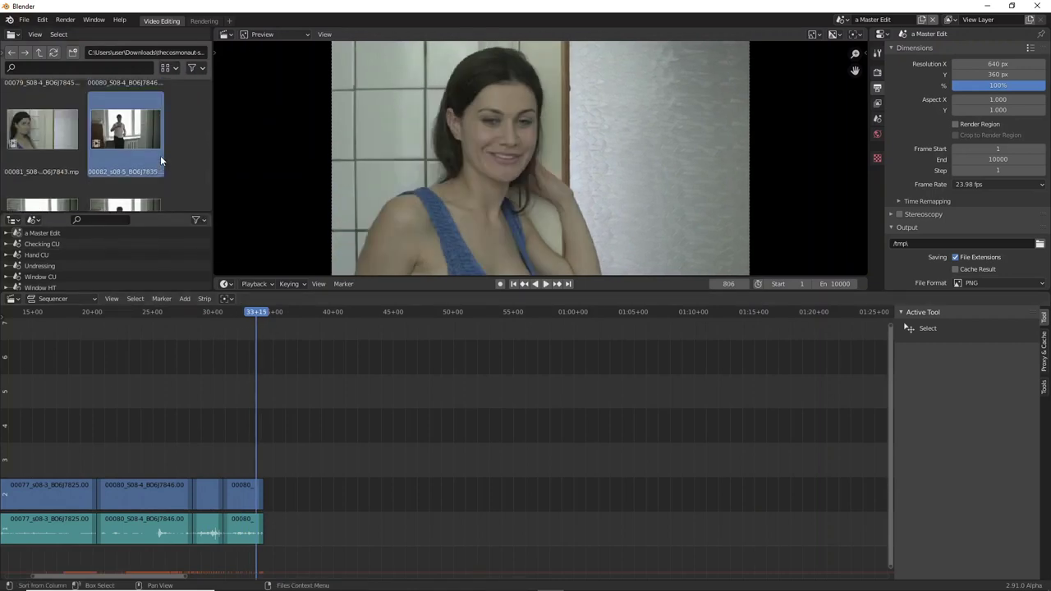
{"action": "left_click", "coordinate": [39, 265]}
{"action": "type", "text": "0"}
{"action": "key", "text": "Return"}
{"action": "left_click", "coordinate": [268, 312]}
Step: Find the wanted moment in clip 00085, copy that section, and return to the Master Edit scene
{"action": "key", "text": "space"}
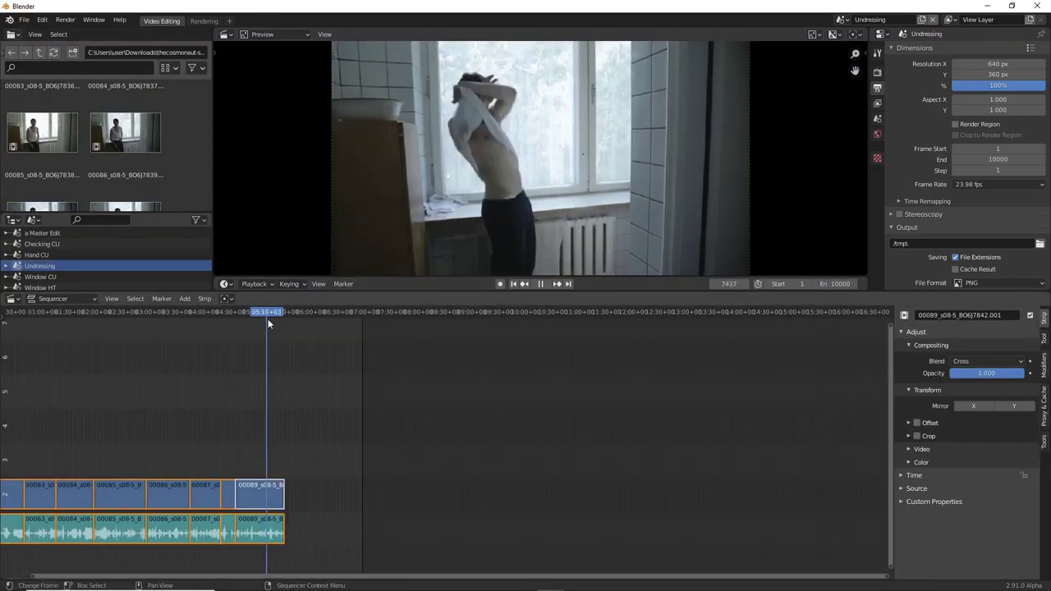
{"action": "left_click_drag", "start_coordinate": [238, 328], "coordinate": [83, 334]}
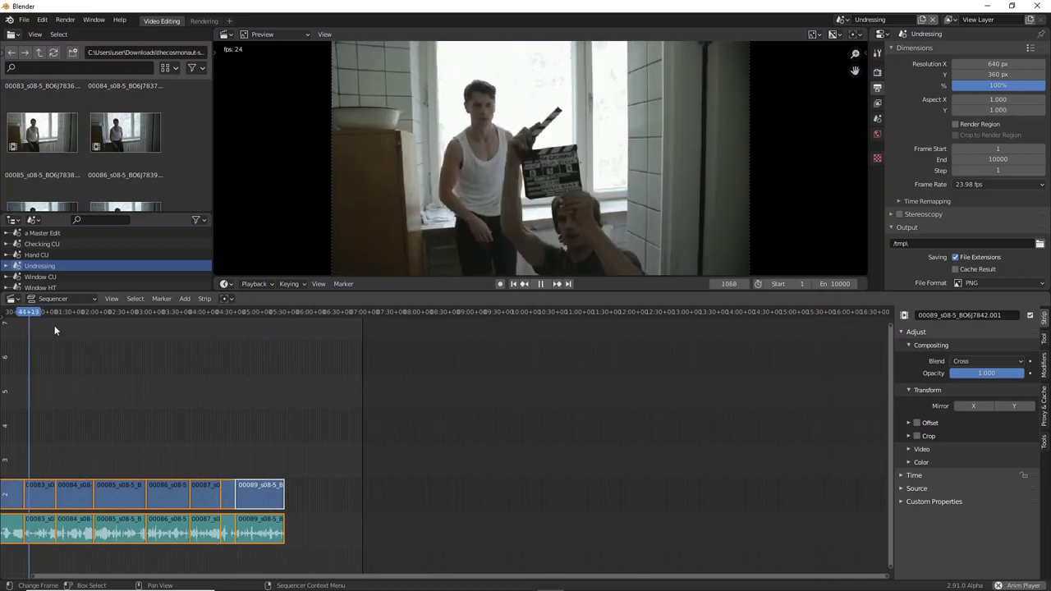
{"action": "key", "text": "space"}
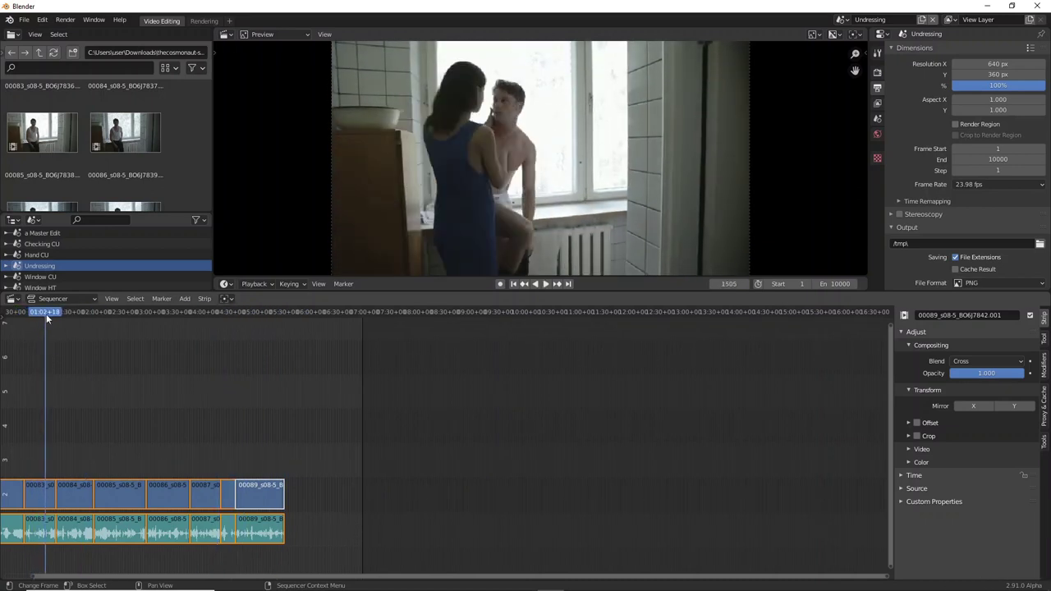
{"action": "left_click_drag", "start_coordinate": [45, 317], "coordinate": [132, 320]}
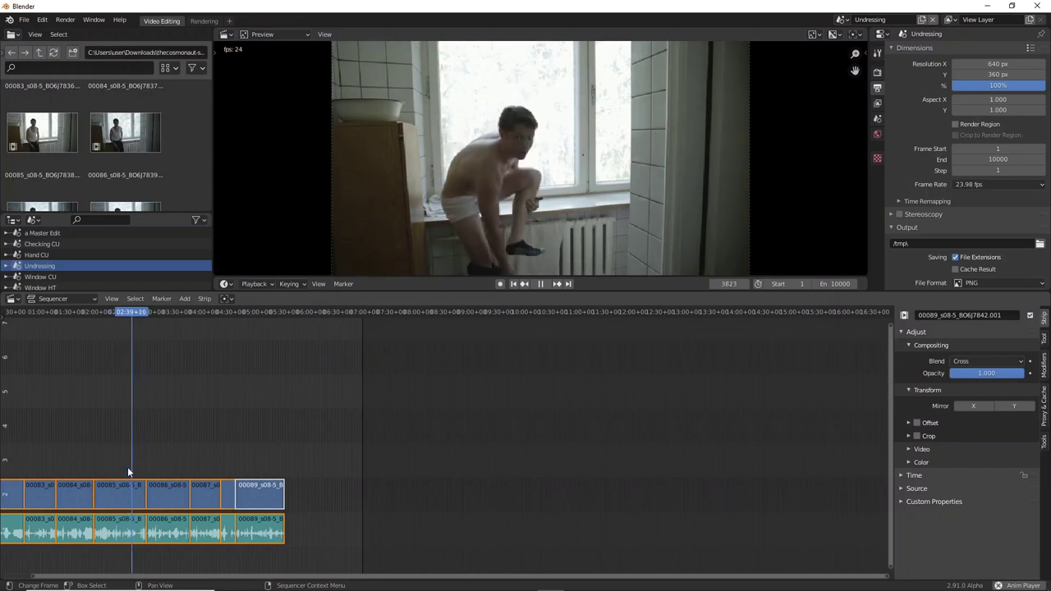
{"action": "key", "text": "space"}
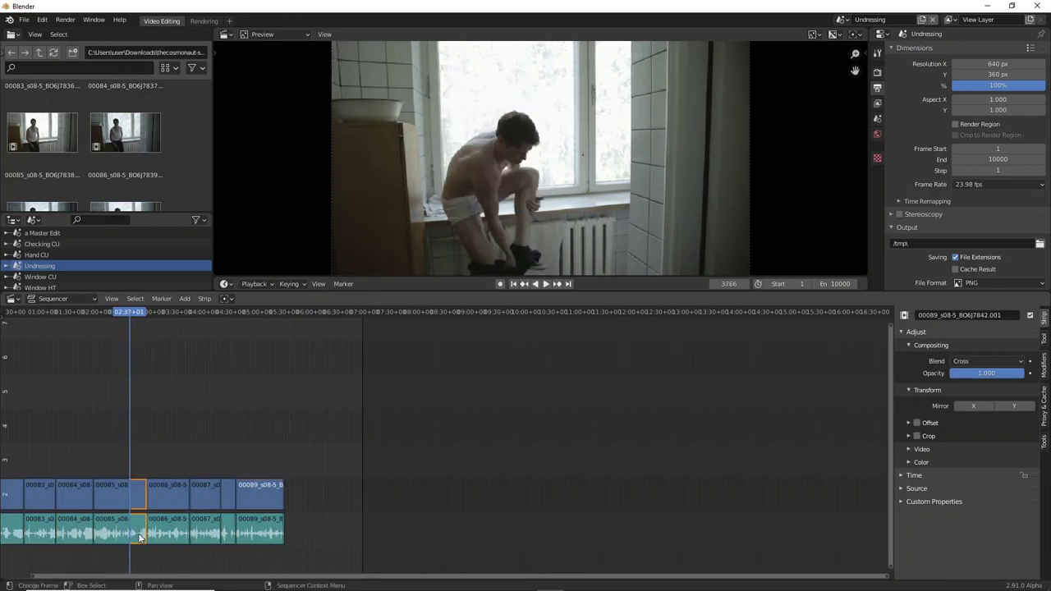
{"action": "key", "text": "shift+Tab"}
{"action": "scroll", "coordinate": [246, 410], "scroll_direction": "up", "scroll_amount": 5}
{"action": "left_click", "coordinate": [351, 313]}
Step: Close the gap before the 00085 strips, then cut and delete the unwanted 00085 tail
{"action": "key", "text": "BackSpace"}
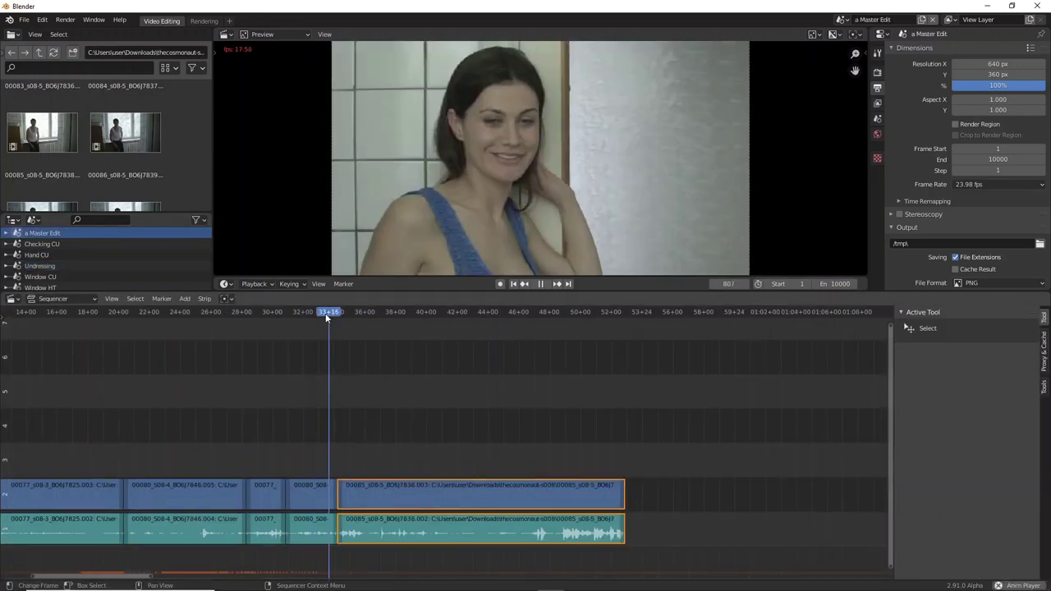
{"action": "left_click", "coordinate": [336, 336]}
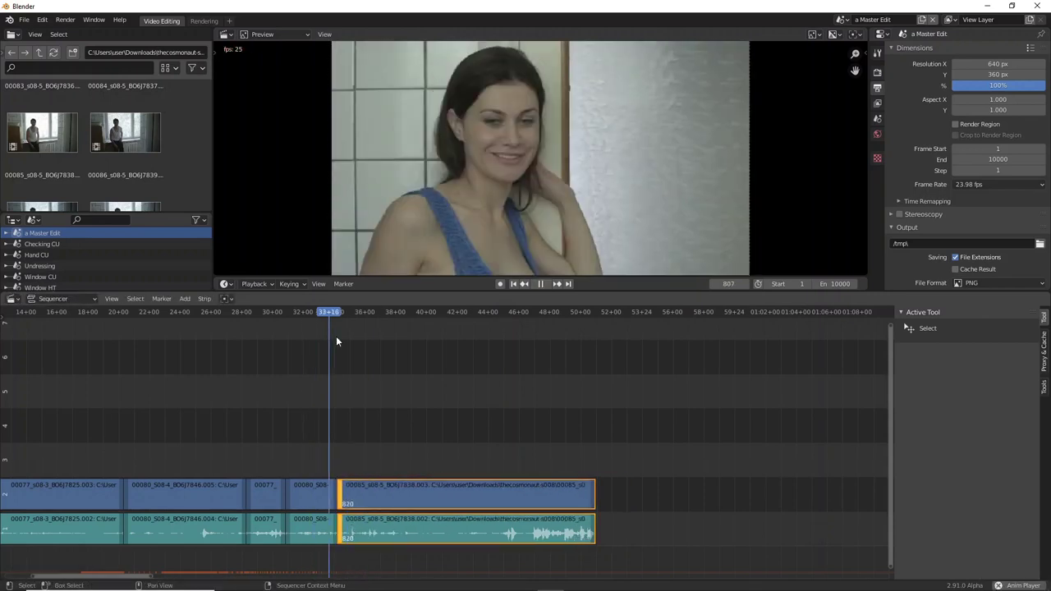
{"action": "key", "text": "space"}
{"action": "key", "text": "k"}
{"action": "left_click", "coordinate": [523, 478]}
{"action": "key", "text": "Delete"}
{"action": "left_click", "coordinate": [73, 316]}
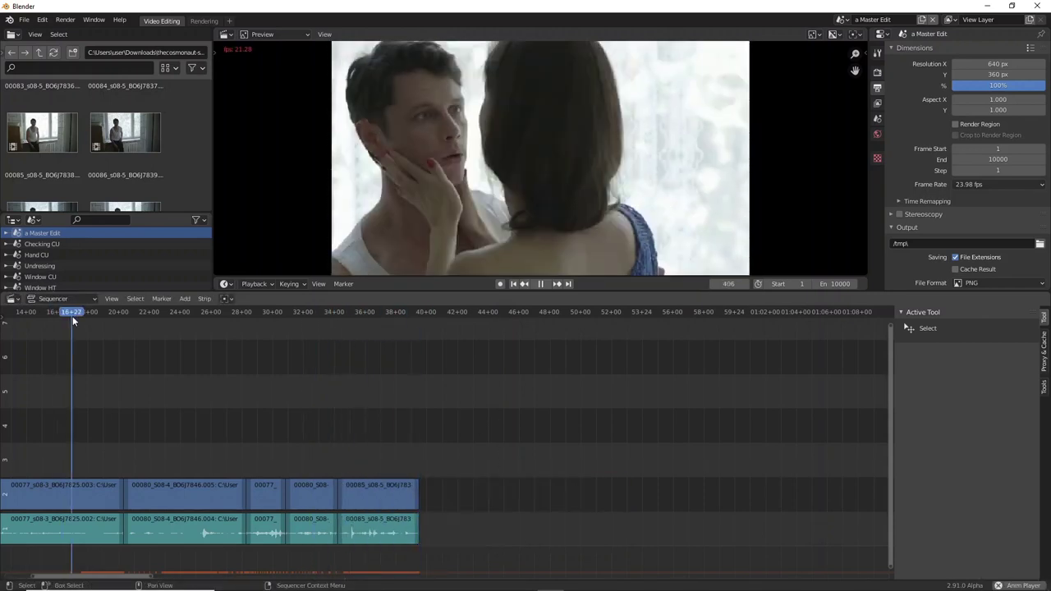
Step: Slide the later strips right and extend the 00077 strip to start earlier
{"action": "mouse_move", "coordinate": [384, 517]}
{"action": "left_mouse_down"}
{"action": "mouse_move", "coordinate": [281, 473]}
{"action": "mouse_move", "coordinate": [263, 493]}
{"action": "left_mouse_up"}
{"action": "left_click", "coordinate": [260, 317]}
{"action": "key", "text": "space"}
{"action": "left_click", "coordinate": [229, 319]}
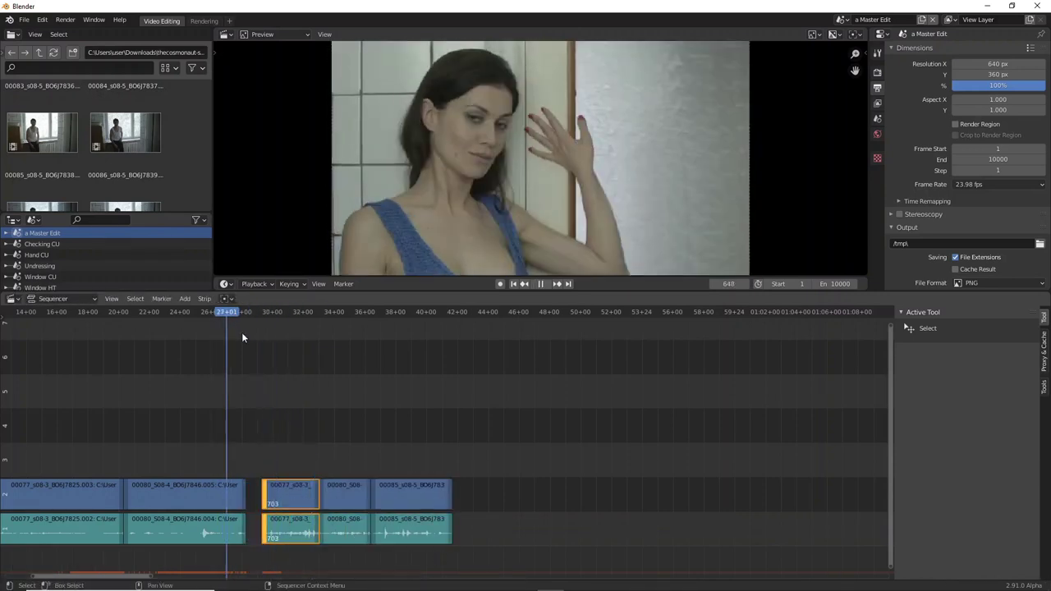
{"action": "key", "text": "Escape"}
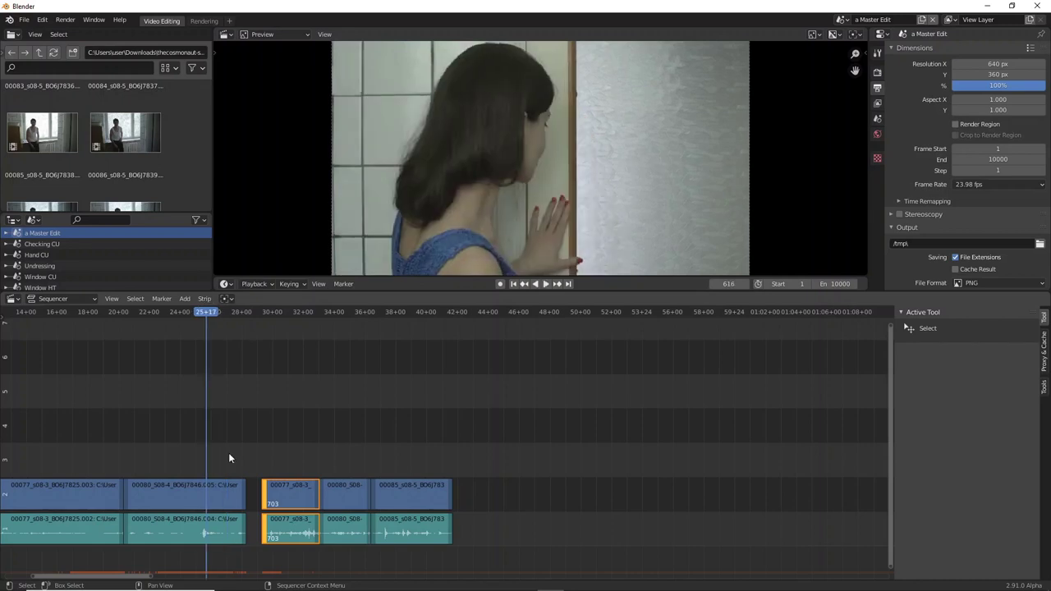
Step: Trim the end of both 00080 strips to a new end point
{"action": "left_click_drag", "start_coordinate": [228, 460], "coordinate": [217, 538]}
{"action": "key", "text": "h"}
{"action": "key", "text": "ctrl+z"}
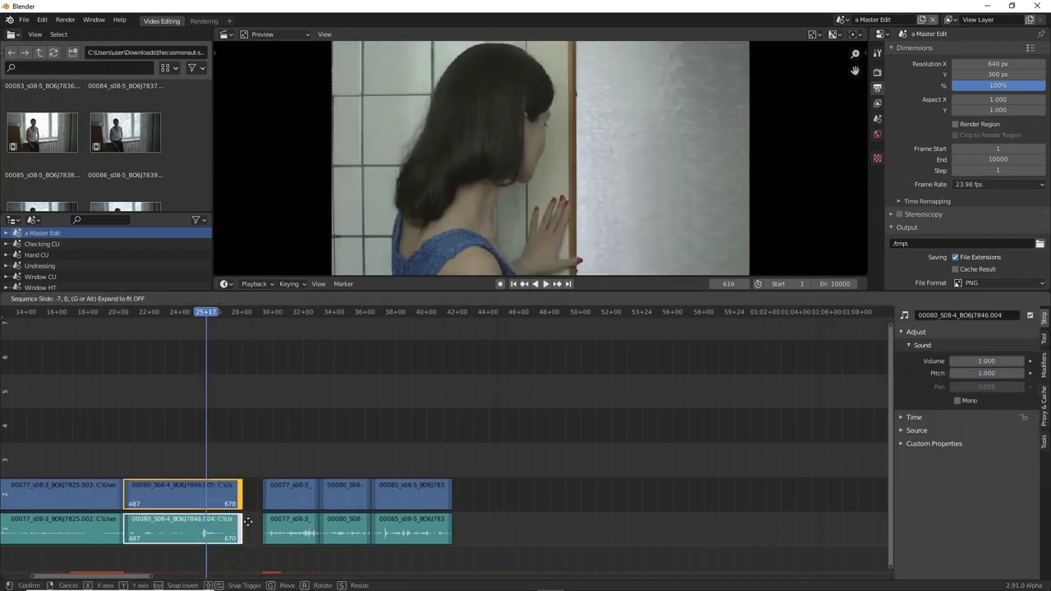
{"action": "left_click", "coordinate": [248, 522]}
{"action": "left_click", "coordinate": [205, 315]}
{"action": "key", "text": "space"}
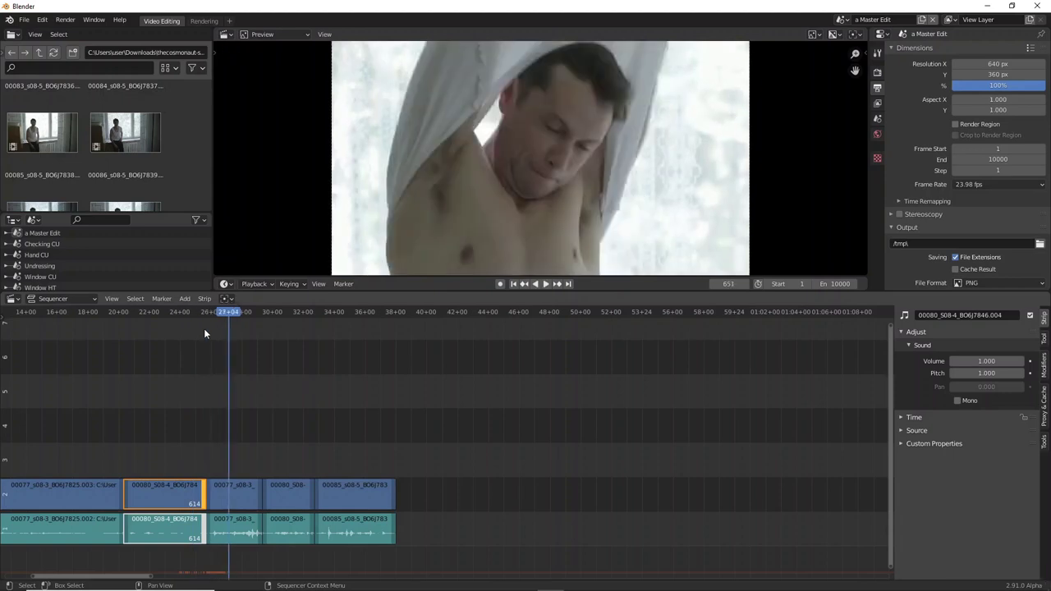
Step: Move the 00080 audio onto the lower channel and extend it to end at frame 641
{"action": "key", "text": "a"}
{"action": "left_click_drag", "start_coordinate": [155, 530], "coordinate": [155, 495]}
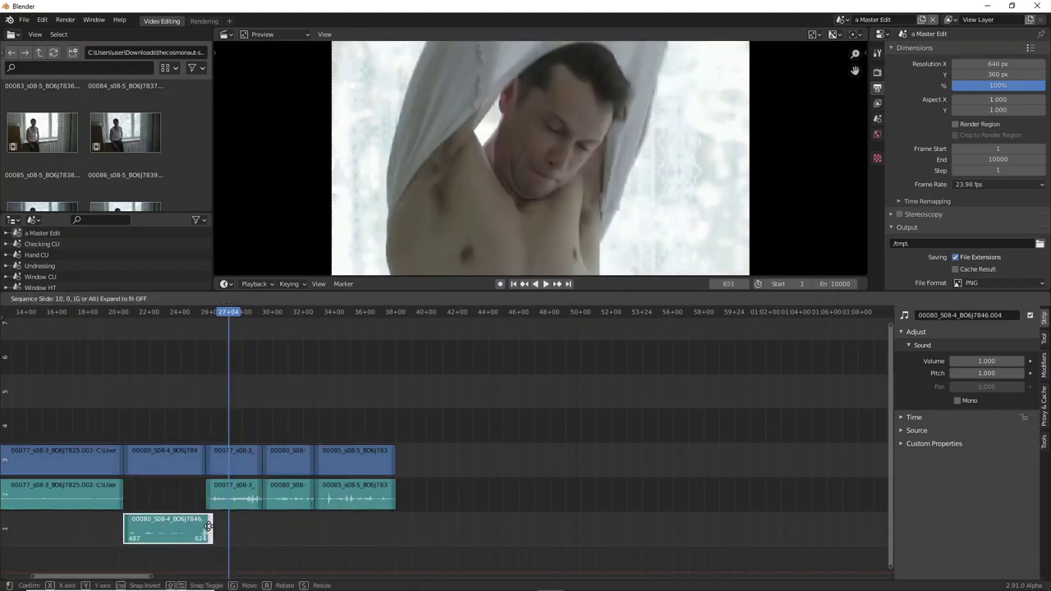
{"action": "left_click", "coordinate": [219, 525]}
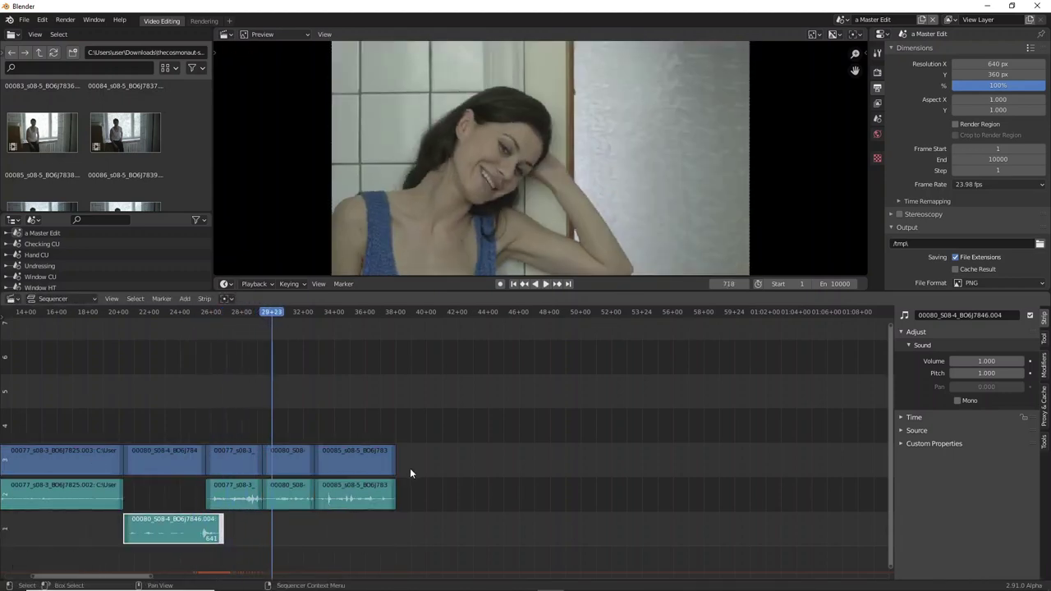
{"action": "left_click_drag", "start_coordinate": [227, 312], "coordinate": [281, 312]}
{"action": "mouse_move", "coordinate": [273, 460]}
{"action": "left_mouse_down"}
{"action": "mouse_move", "coordinate": [299, 450]}
{"action": "mouse_move", "coordinate": [254, 344]}
{"action": "mouse_move", "coordinate": [100, 320]}
{"action": "mouse_move", "coordinate": [254, 316]}
{"action": "mouse_move", "coordinate": [241, 315]}
{"action": "left_mouse_up"}
{"action": "key", "text": "space"}
Step: Cut the 00085 strips at a later frame and delete the unwanted part
{"action": "key", "text": "space"}
{"action": "left_click", "coordinate": [397, 499]}
{"action": "left_click", "coordinate": [488, 317]}
{"action": "key", "text": "space"}
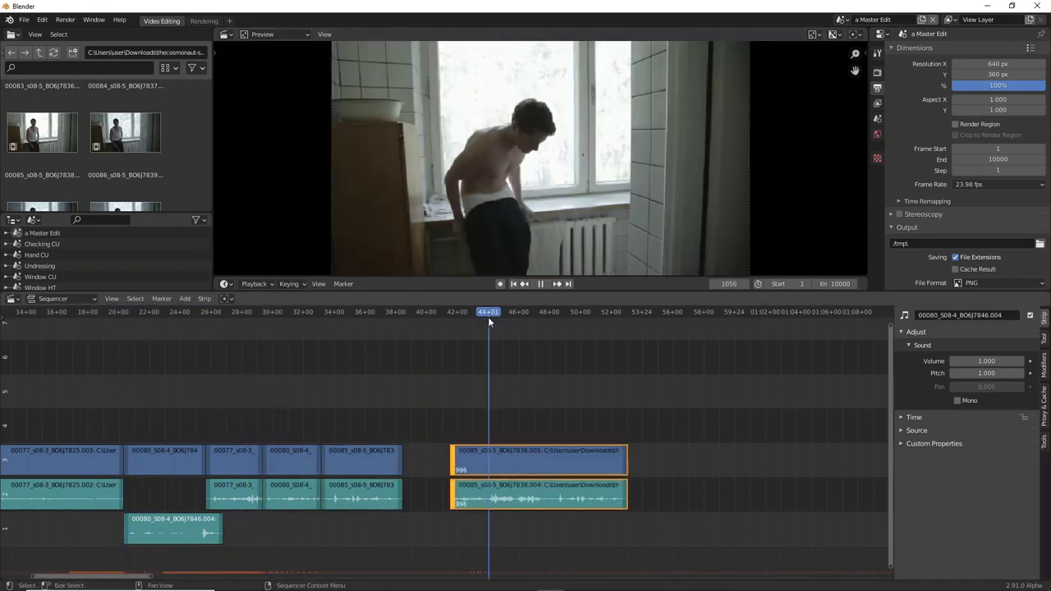
{"action": "left_click", "coordinate": [469, 320]}
{"action": "key", "text": "k"}
{"action": "key", "text": "Delete"}
Step: Cut 00085 at a second point, remove the leftover section, and place the short piece in the main edit
{"action": "left_click", "coordinate": [503, 319]}
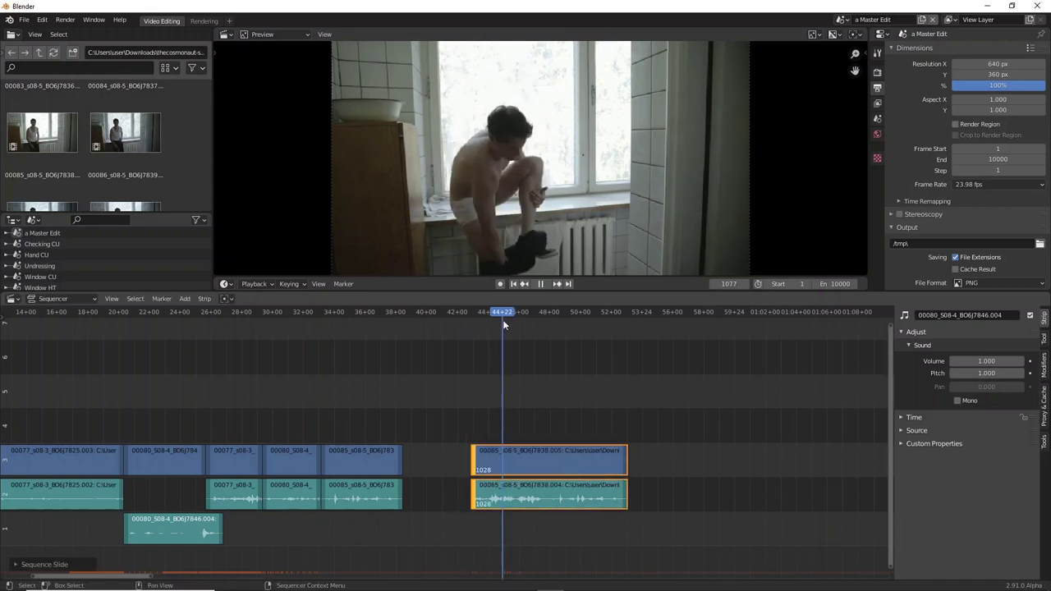
{"action": "key", "text": "k"}
{"action": "key", "text": "Delete"}
{"action": "key", "text": "ctrl+z"}
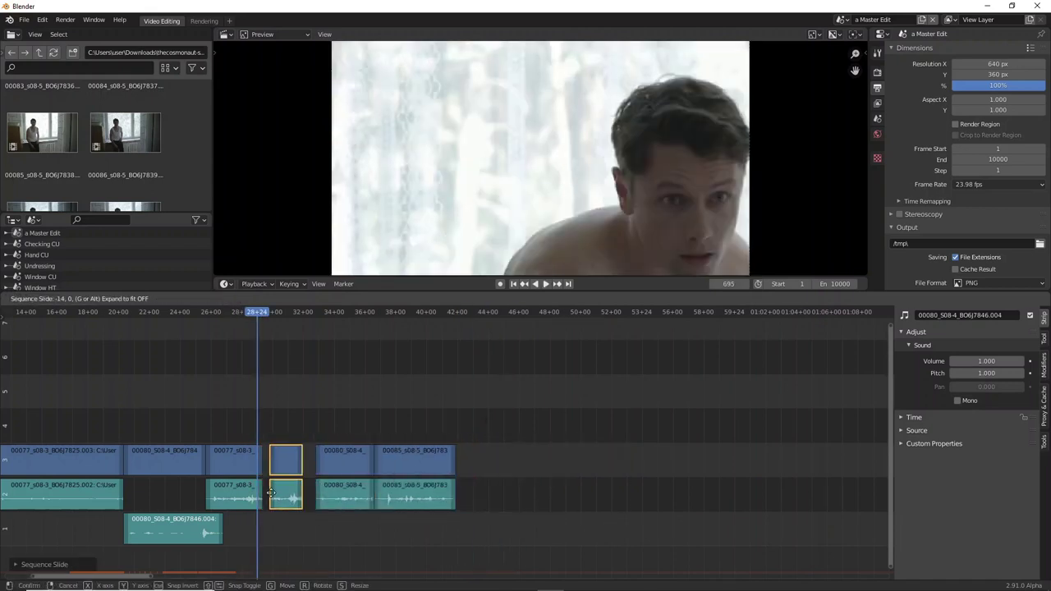
{"action": "left_click", "coordinate": [232, 319]}
{"action": "key", "text": "space"}
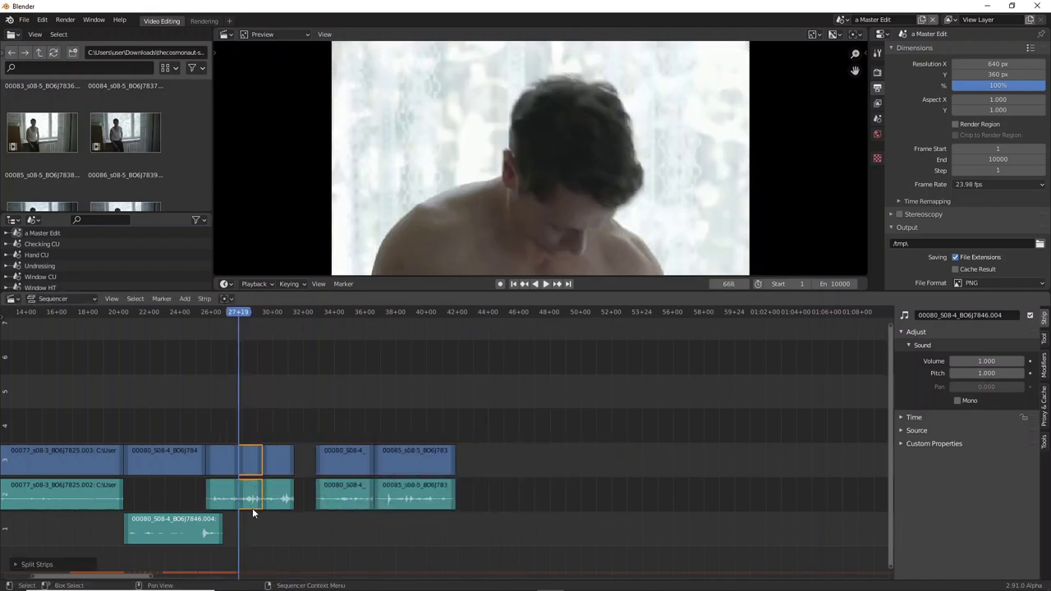
Step: Remove the overlapping piece, close its gap, and split the 00085 strips to separate an audio piece
{"action": "key", "text": "ctrl+z"}
{"action": "key", "text": "ctrl+z"}
{"action": "key", "text": "space"}
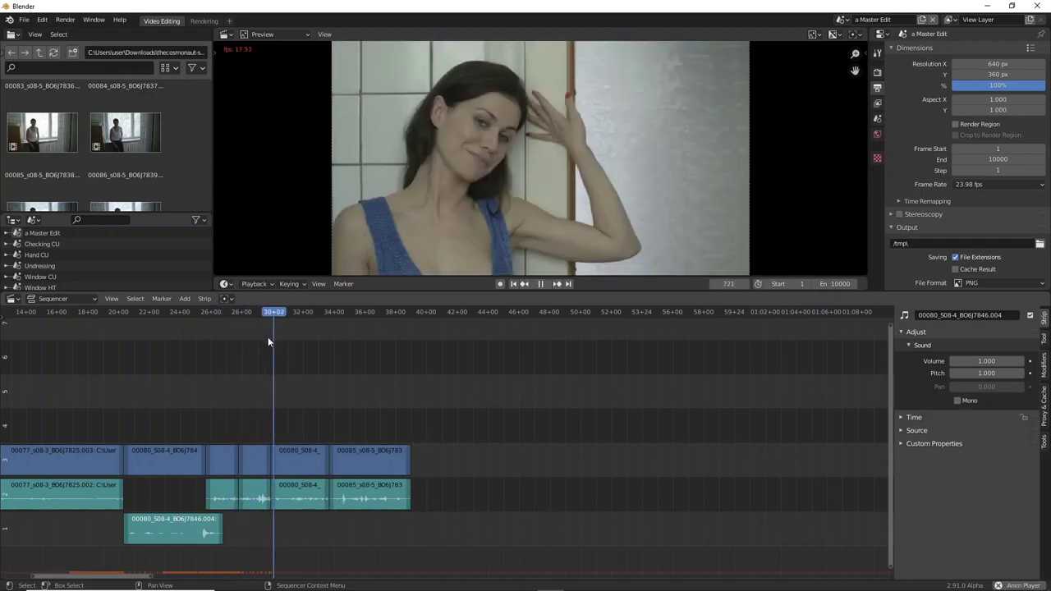
{"action": "left_click_drag", "start_coordinate": [347, 312], "coordinate": [341, 315]}
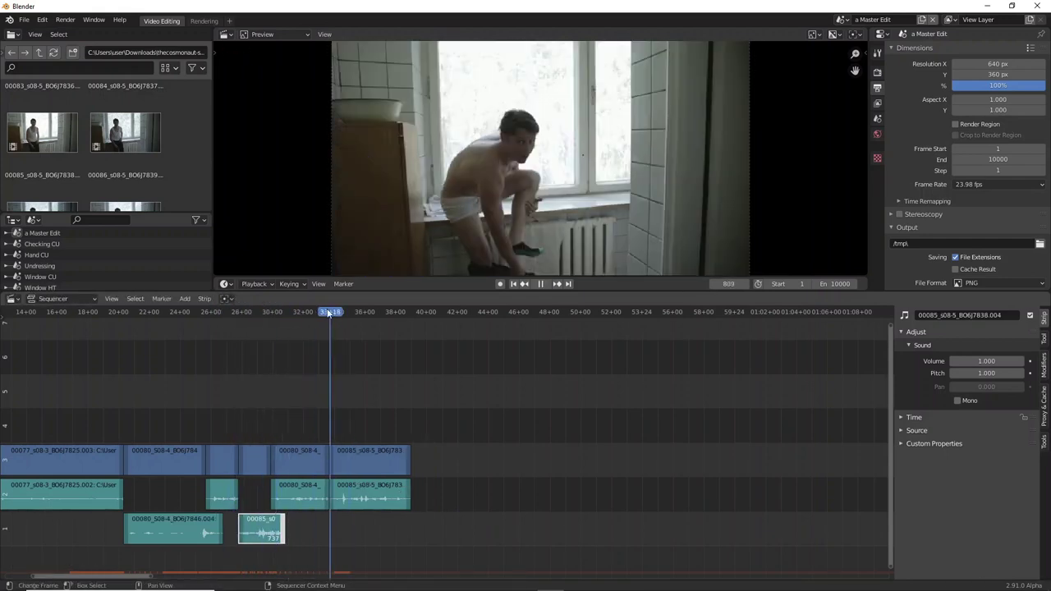
{"action": "key", "text": "ctrl+z"}
{"action": "key", "text": "space"}
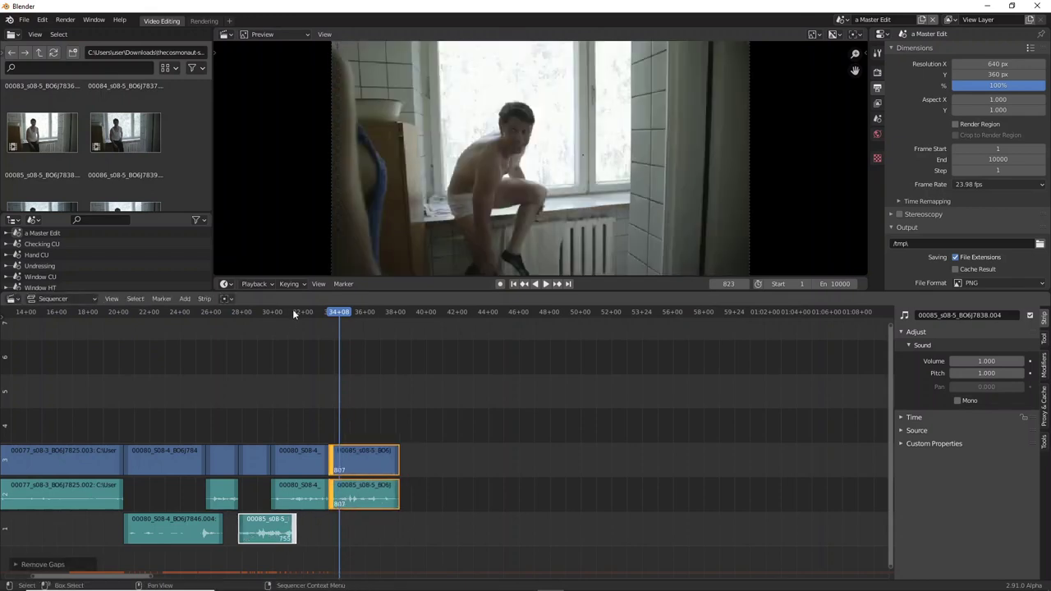
Step: Place the 00085 audio piece on the lower channel and slide the final 00085 strips to close the gap
{"action": "left_click_drag", "start_coordinate": [298, 316], "coordinate": [122, 320]}
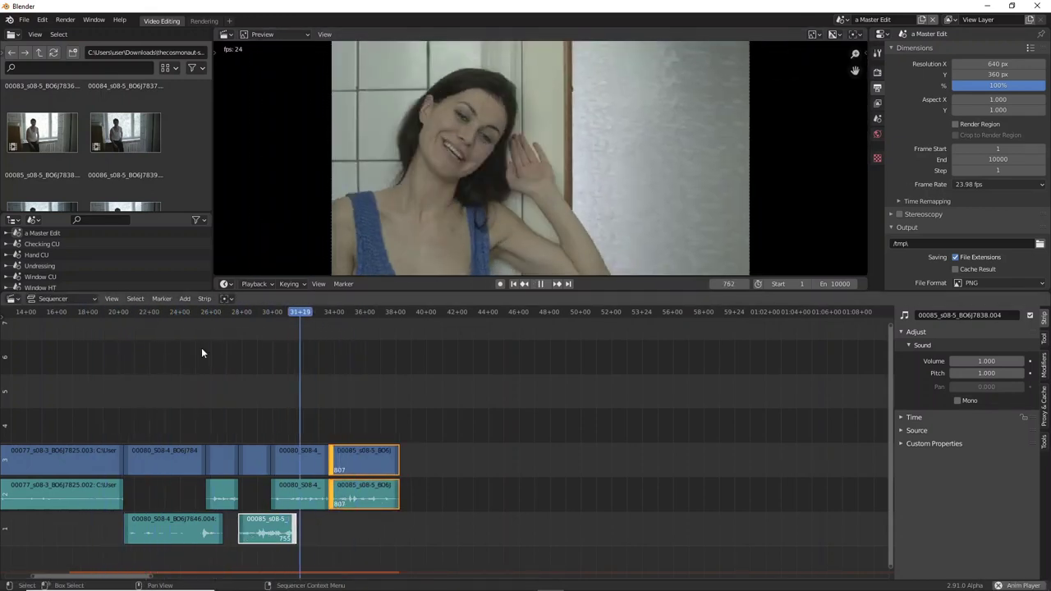
{"action": "key", "text": "space"}
{"action": "key", "text": "g"}
{"action": "left_click", "coordinate": [320, 538]}
{"action": "left_click", "coordinate": [283, 521]}
{"action": "key", "text": "space"}
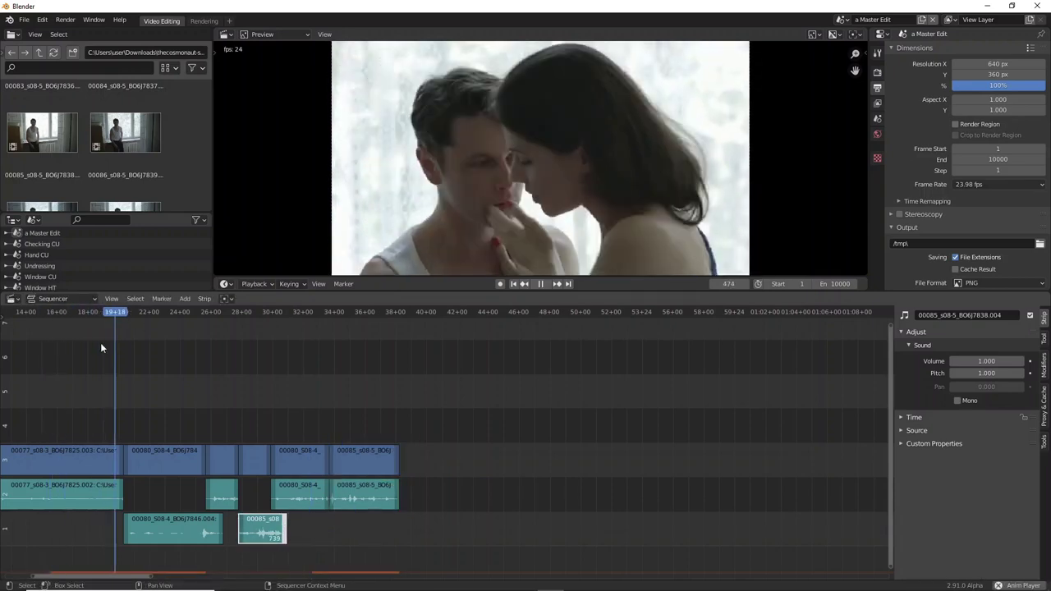